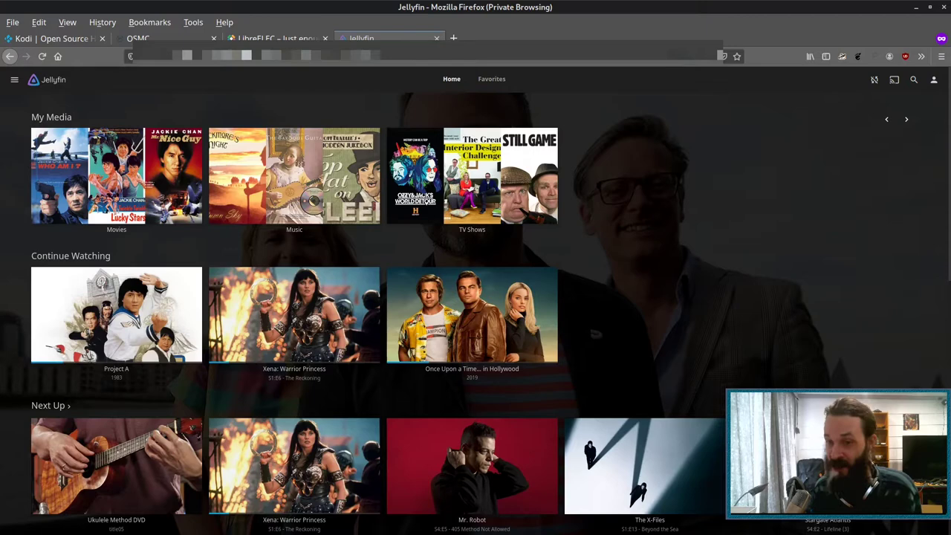
- Switch to the Kodi website and look over its home page, from supported platforms to the newsroom section and back
{"action": "key", "text": "ctrl+Tab"}
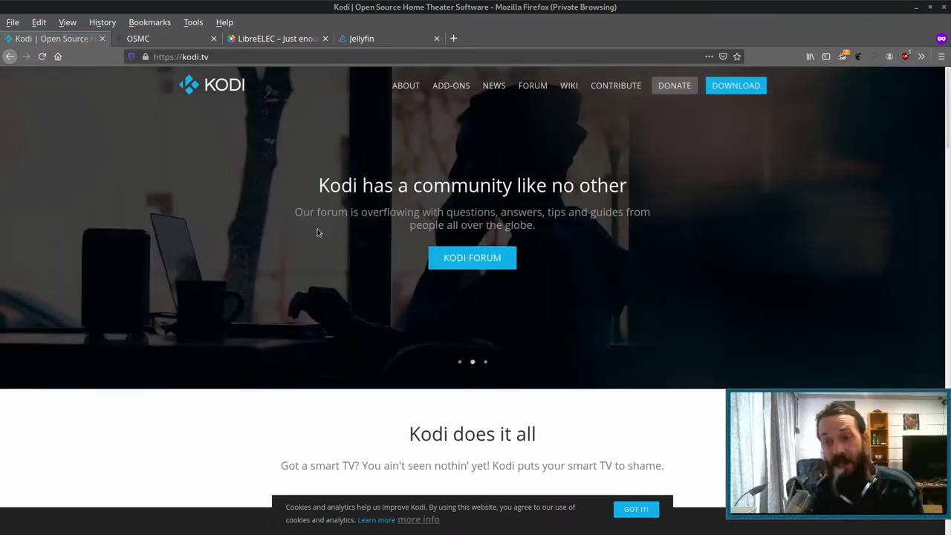
{"action": "scroll", "coordinate": [317, 233], "scroll_direction": "down", "scroll_amount": 3}
{"action": "scroll", "coordinate": [318, 232], "scroll_direction": "down", "scroll_amount": 10}
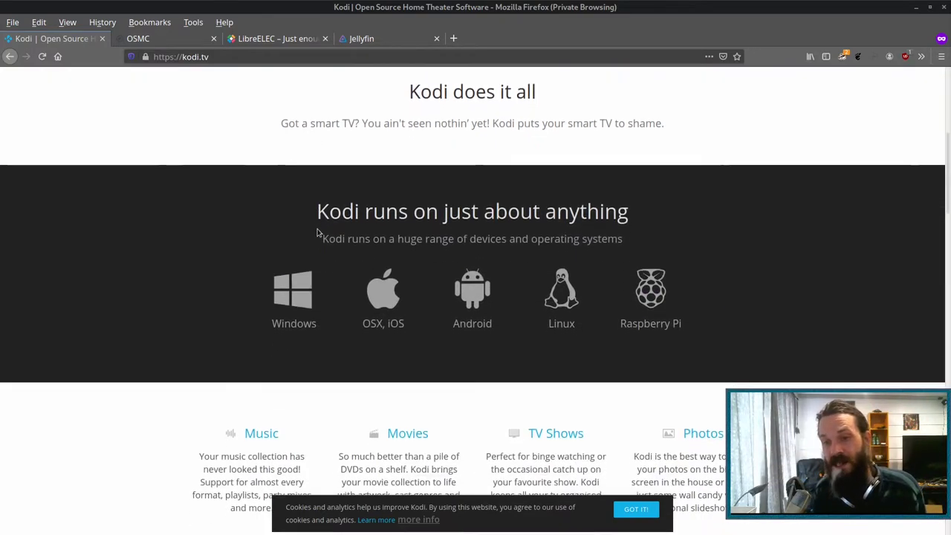
{"action": "scroll", "coordinate": [317, 232], "scroll_direction": "down", "scroll_amount": 7}
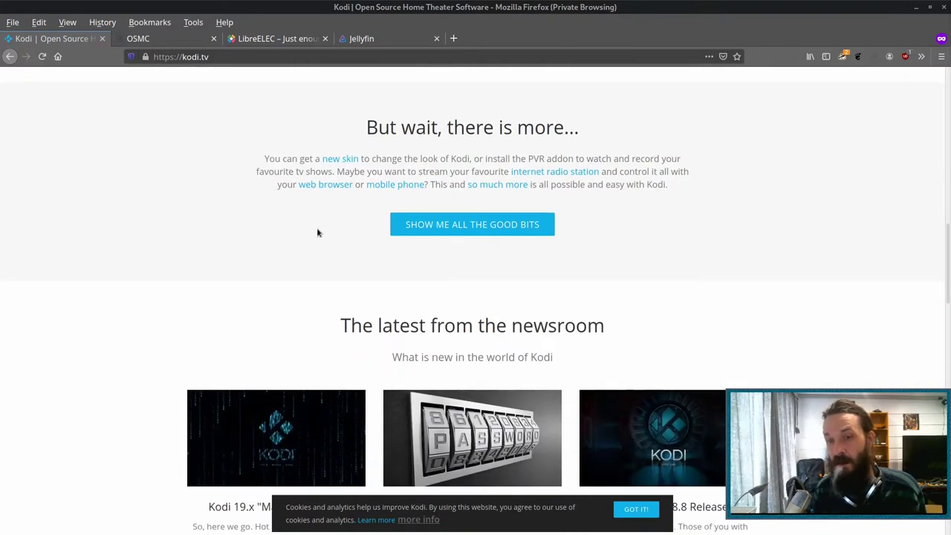
{"action": "scroll", "coordinate": [317, 233], "scroll_direction": "down", "scroll_amount": 5}
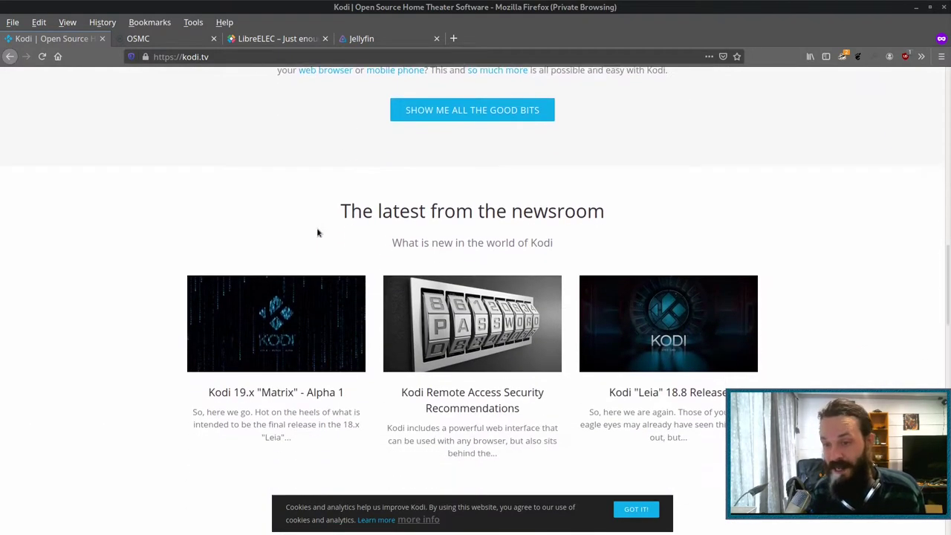
{"action": "scroll", "coordinate": [318, 233], "scroll_direction": "up", "scroll_amount": 10}
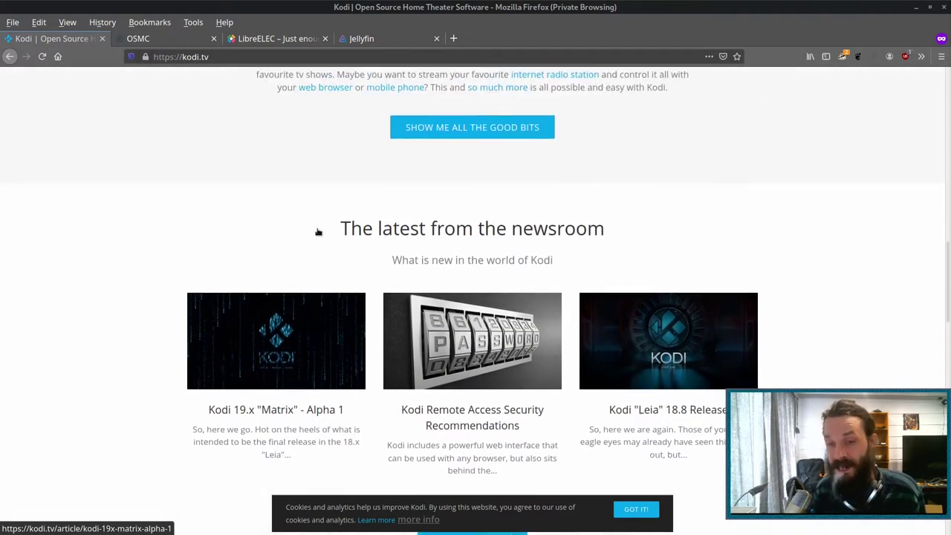
{"action": "scroll", "coordinate": [317, 233], "scroll_direction": "up", "scroll_amount": 8}
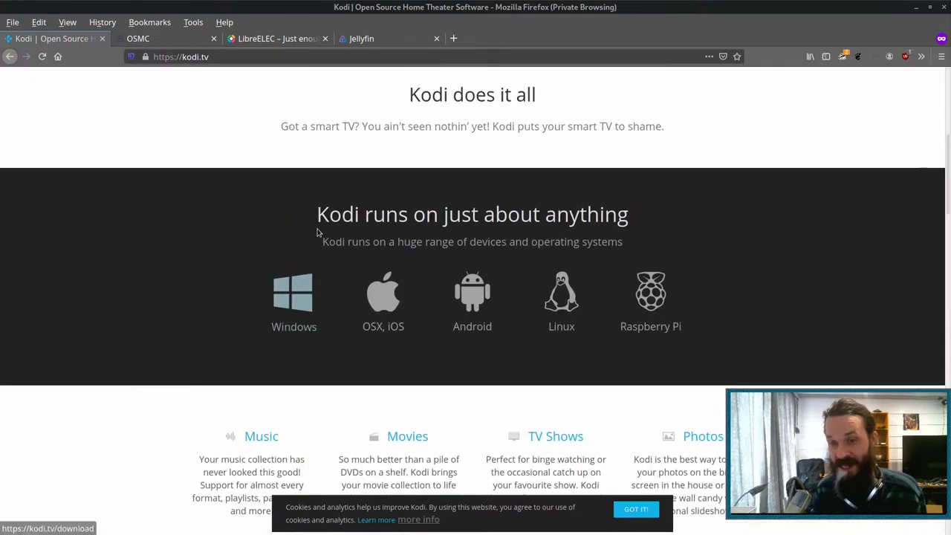
{"action": "scroll", "coordinate": [317, 233], "scroll_direction": "up", "scroll_amount": 6}
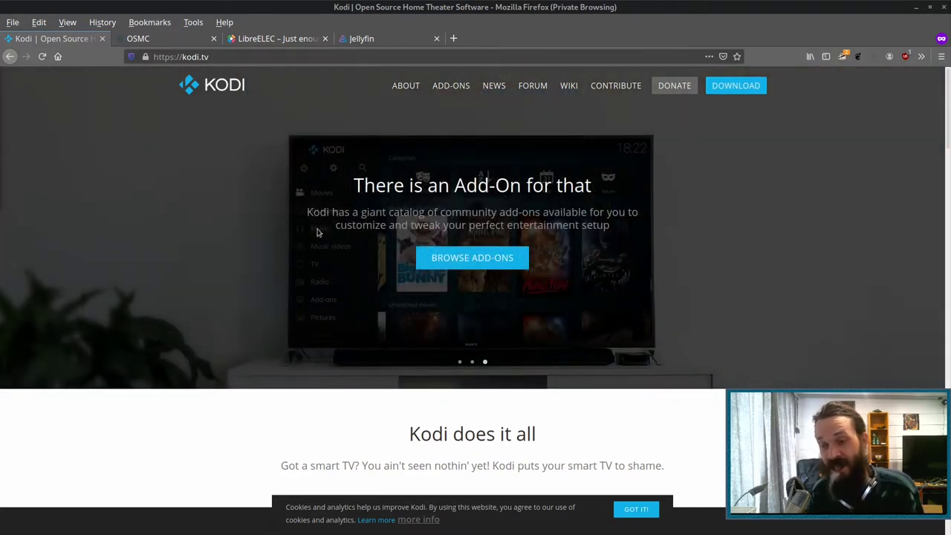
{"action": "left_click_drag", "start_coordinate": [316, 233], "coordinate": [381, 202]}
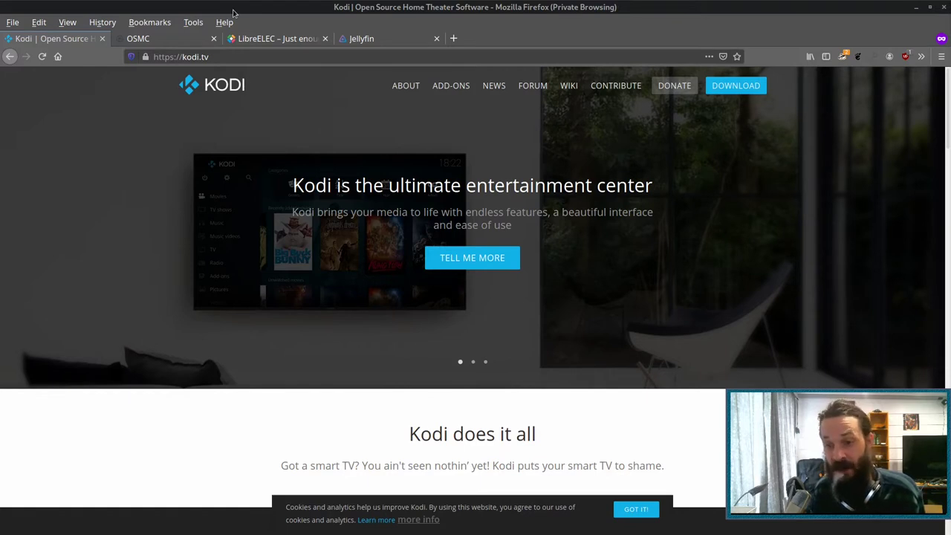
- Switch to the OSMC website and read through its home page as far as the "Let's get started" section
{"action": "left_click", "coordinate": [183, 41]}
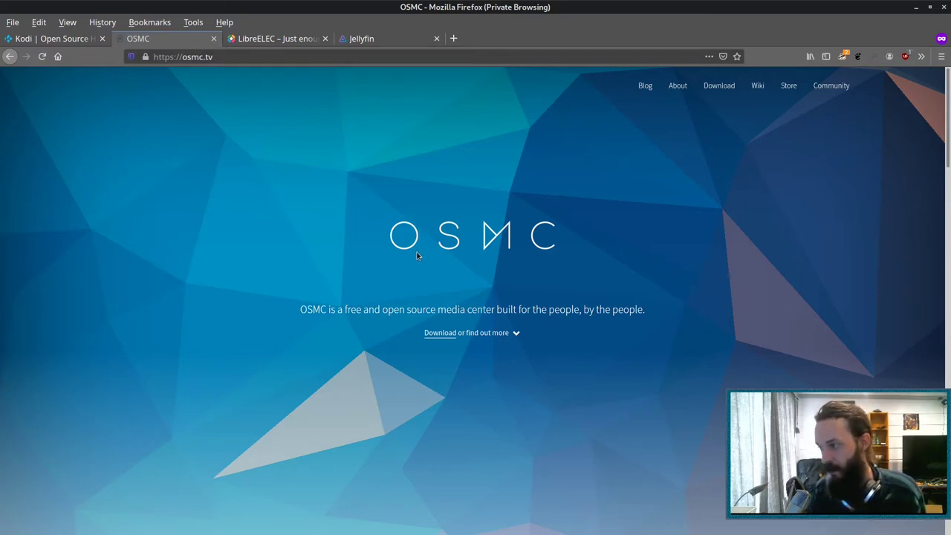
{"action": "scroll", "coordinate": [417, 258], "scroll_direction": "down", "scroll_amount": 3}
{"action": "scroll", "coordinate": [419, 263], "scroll_direction": "down", "scroll_amount": 10}
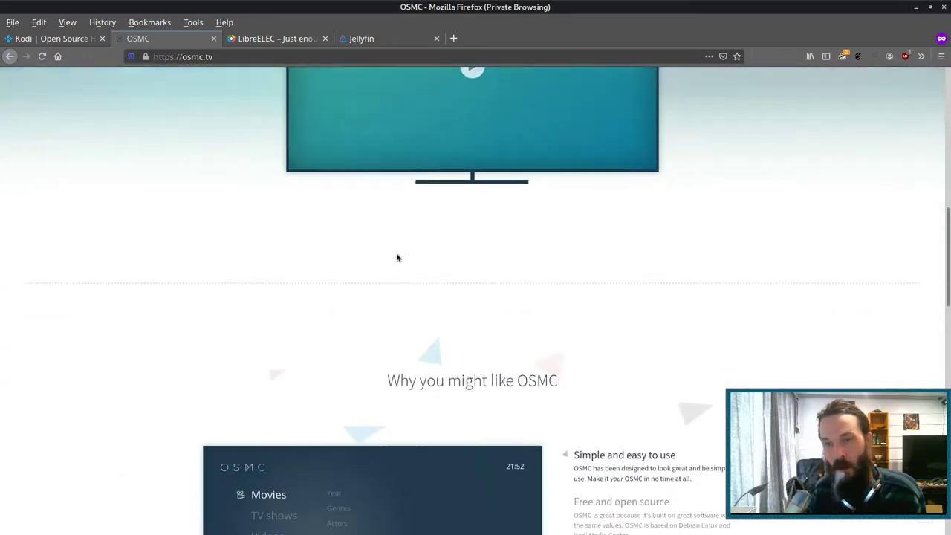
{"action": "scroll", "coordinate": [397, 258], "scroll_direction": "down", "scroll_amount": 5}
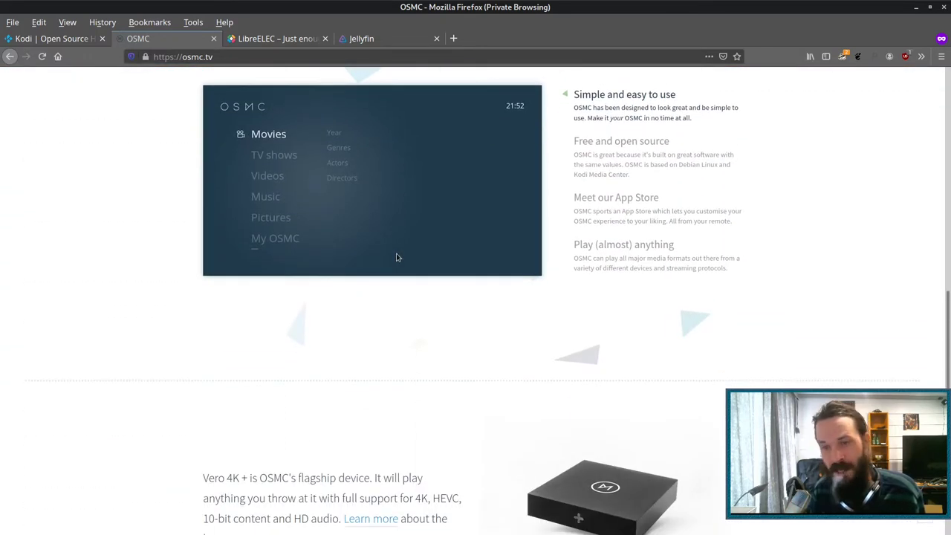
{"action": "scroll", "coordinate": [397, 258], "scroll_direction": "down", "scroll_amount": 3}
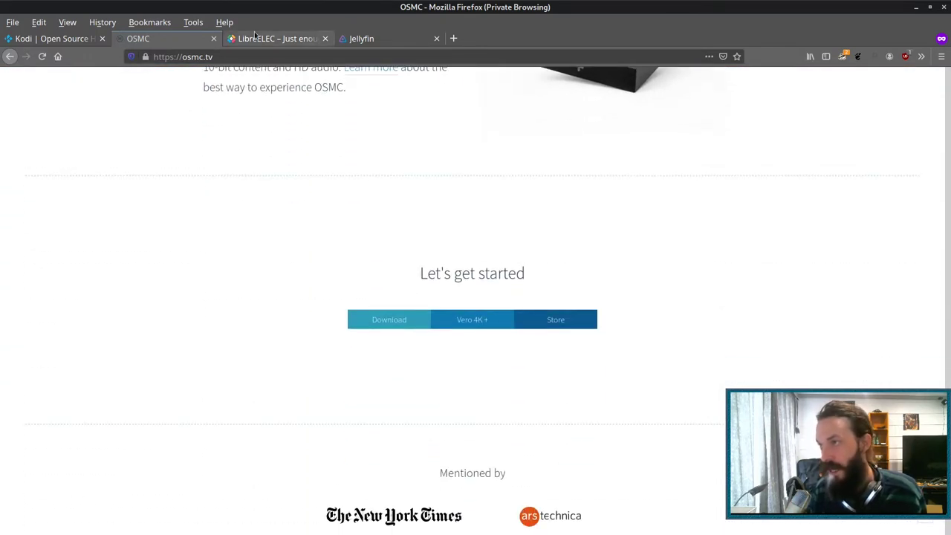
- Look over the LibreELEC blog's release posts, and return to the OSMC website
{"action": "left_click", "coordinate": [279, 38]}
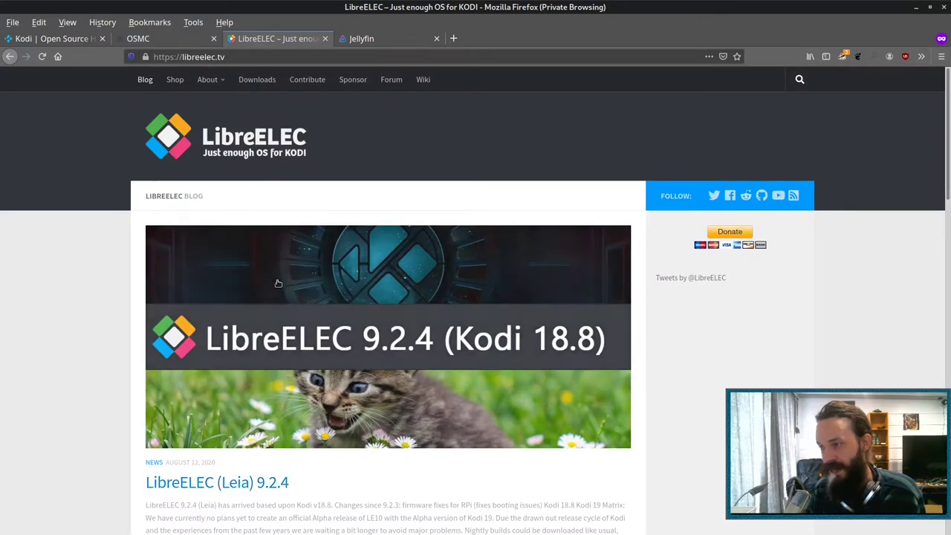
{"action": "scroll", "coordinate": [276, 282], "scroll_direction": "down", "scroll_amount": 4}
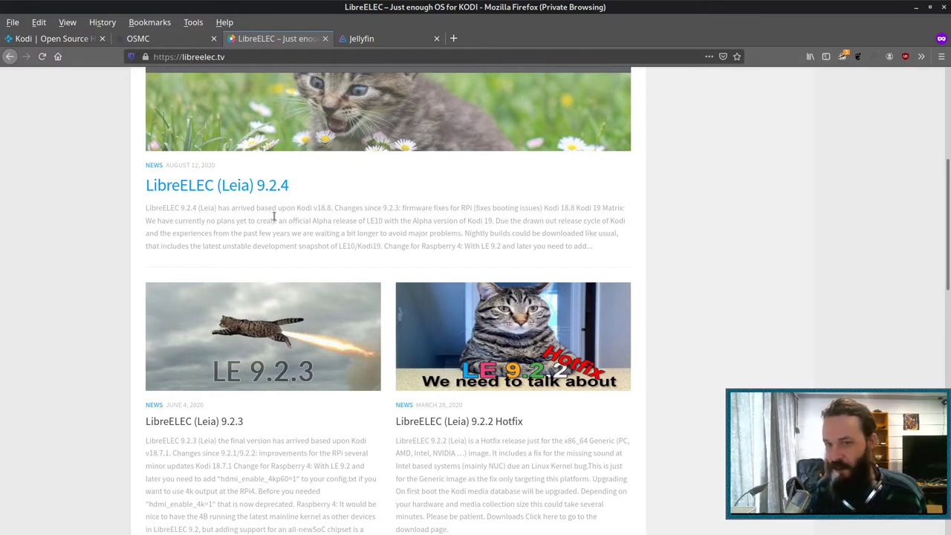
{"action": "scroll", "coordinate": [275, 223], "scroll_direction": "up", "scroll_amount": 5}
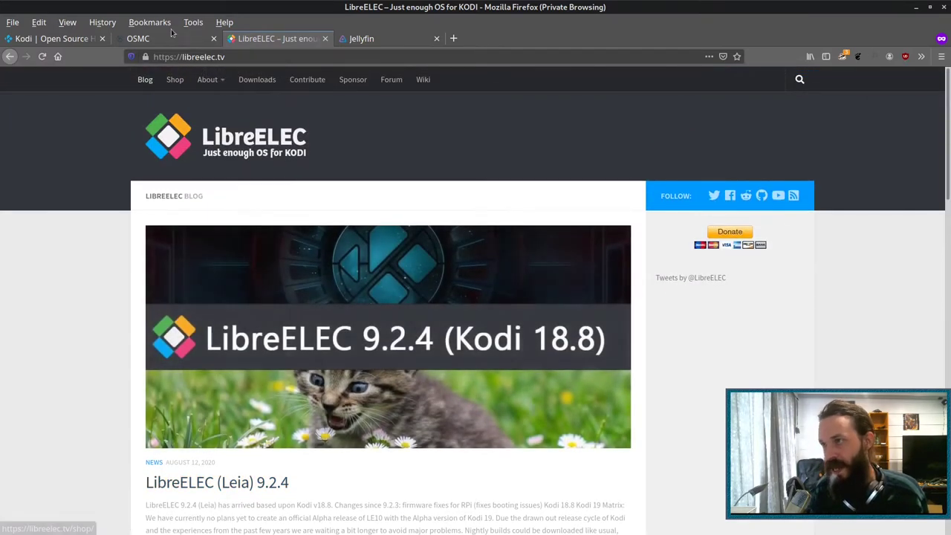
{"action": "left_click", "coordinate": [173, 38]}
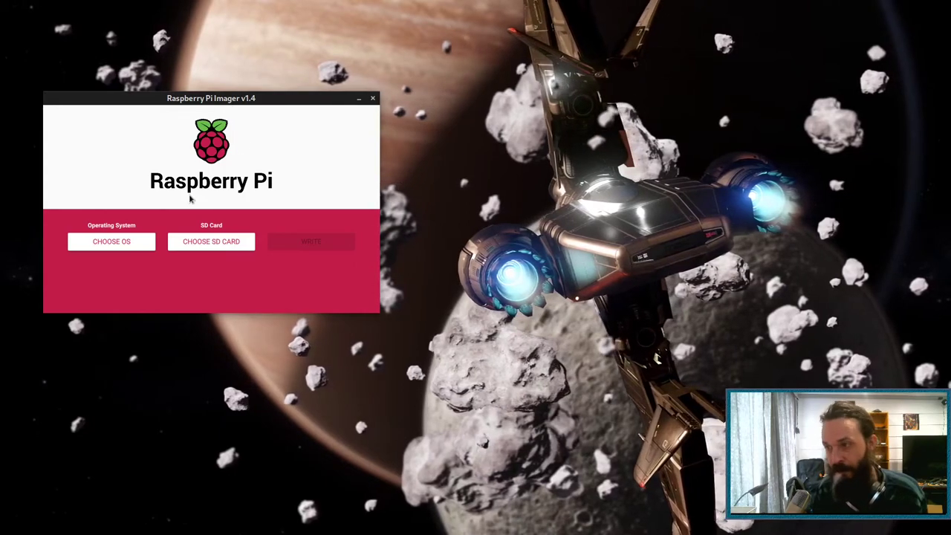
- Look through the operating system choices in Raspberry Pi Imager, including LibreELEC and the custom image option, and close the list
{"action": "left_click", "coordinate": [132, 243]}
{"action": "scroll", "coordinate": [136, 245], "scroll_direction": "down", "scroll_amount": 5}
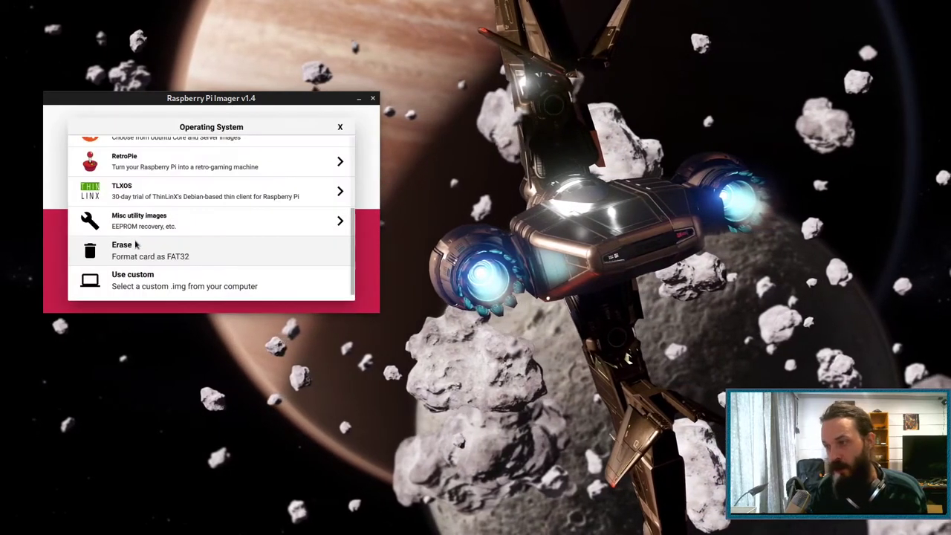
{"action": "scroll", "coordinate": [160, 224], "scroll_direction": "up", "scroll_amount": 3}
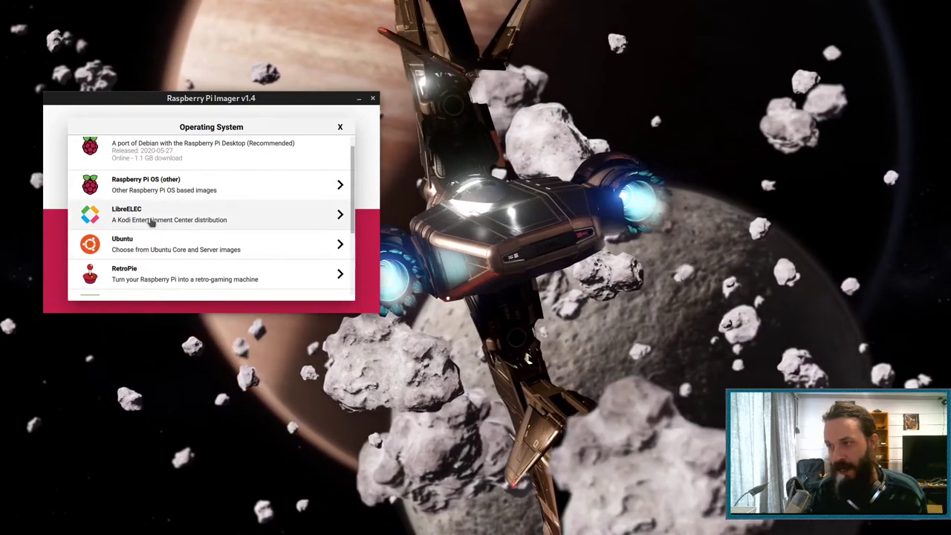
{"action": "scroll", "coordinate": [228, 180], "scroll_direction": "down", "scroll_amount": 2}
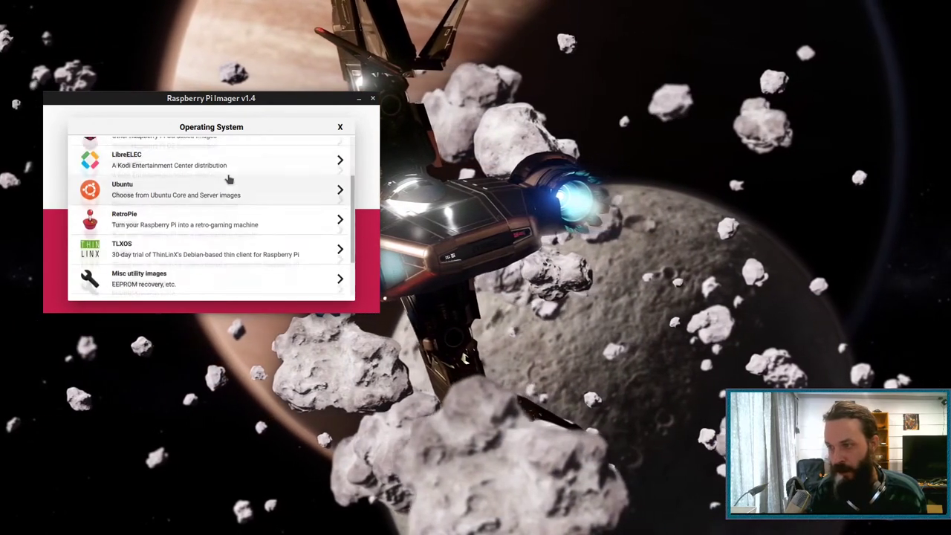
{"action": "scroll", "coordinate": [229, 180], "scroll_direction": "down", "scroll_amount": 2}
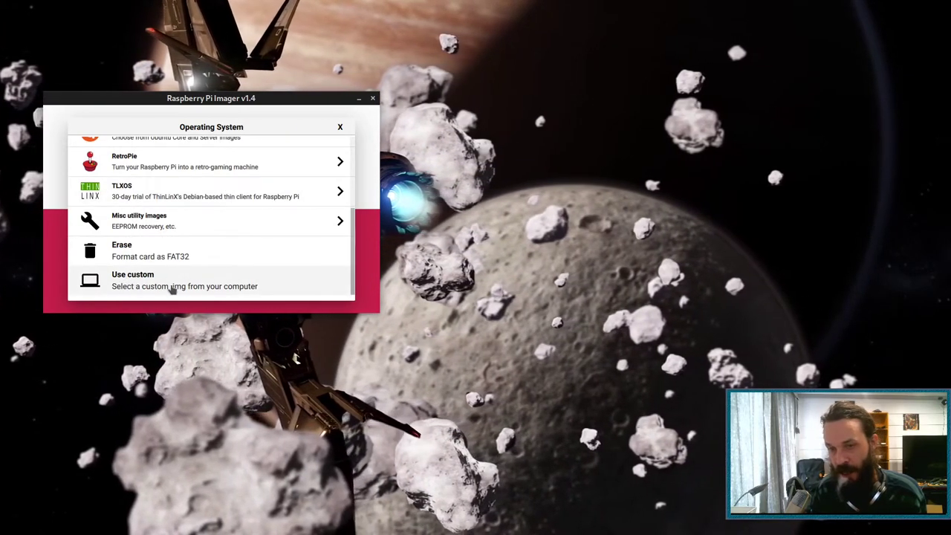
{"action": "left_click", "coordinate": [340, 127]}
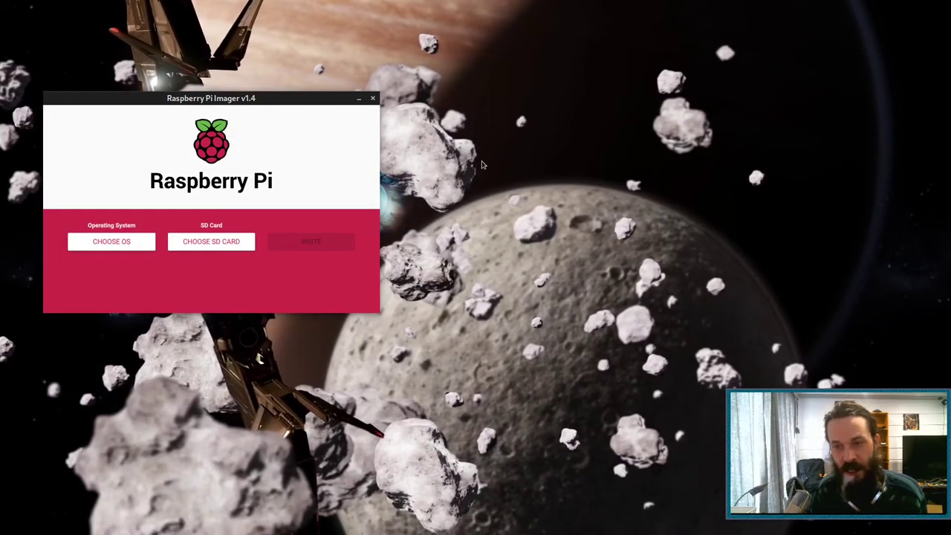
- Return to the OSMC website in Firefox, open its Download page and expand the list of disk images
{"action": "left_click", "coordinate": [112, 529]}
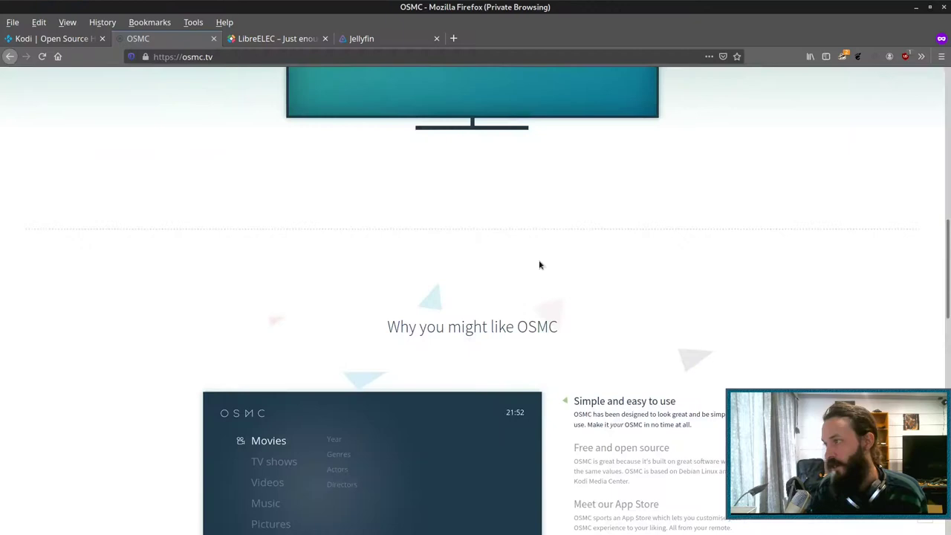
{"action": "scroll", "coordinate": [547, 274], "scroll_direction": "up", "scroll_amount": 10}
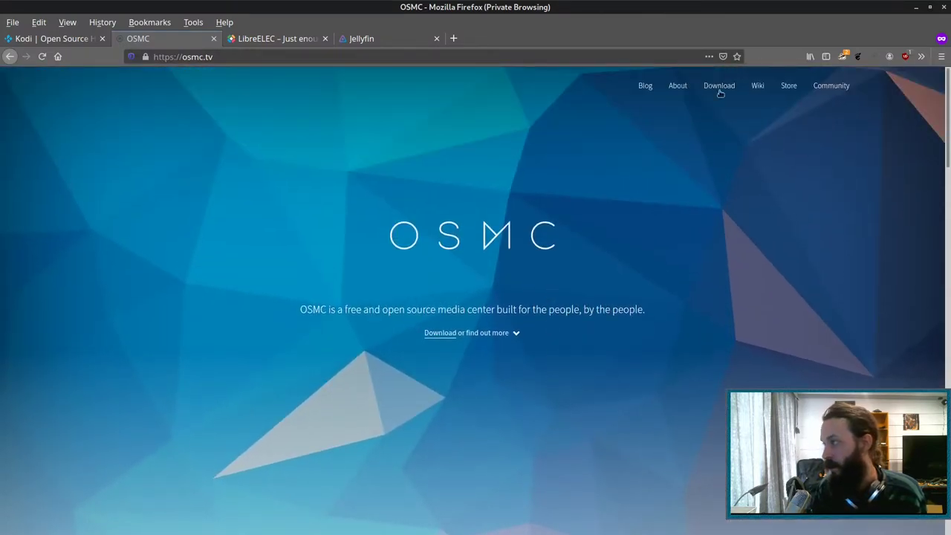
{"action": "left_click", "coordinate": [715, 87]}
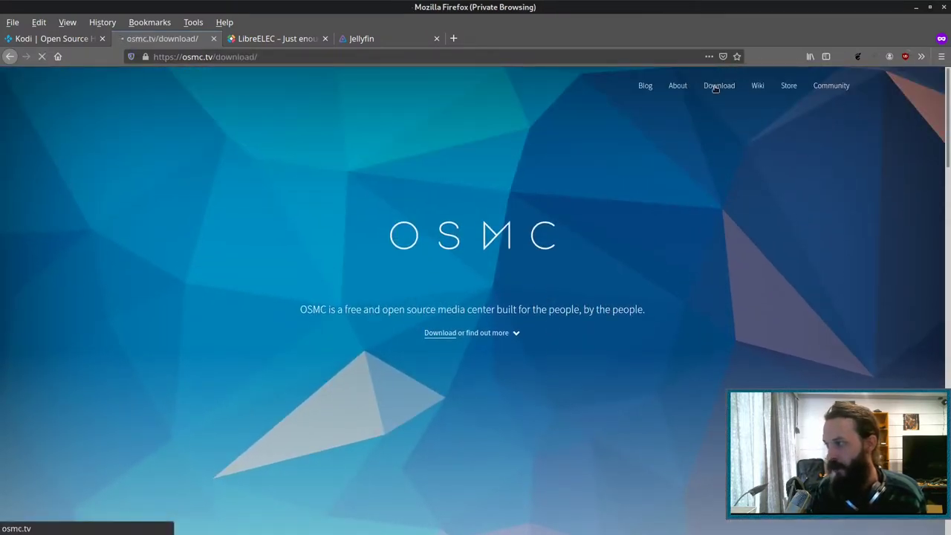
{"action": "scroll", "coordinate": [438, 303], "scroll_direction": "down", "scroll_amount": 1}
{"action": "scroll", "coordinate": [439, 303], "scroll_direction": "down", "scroll_amount": 3}
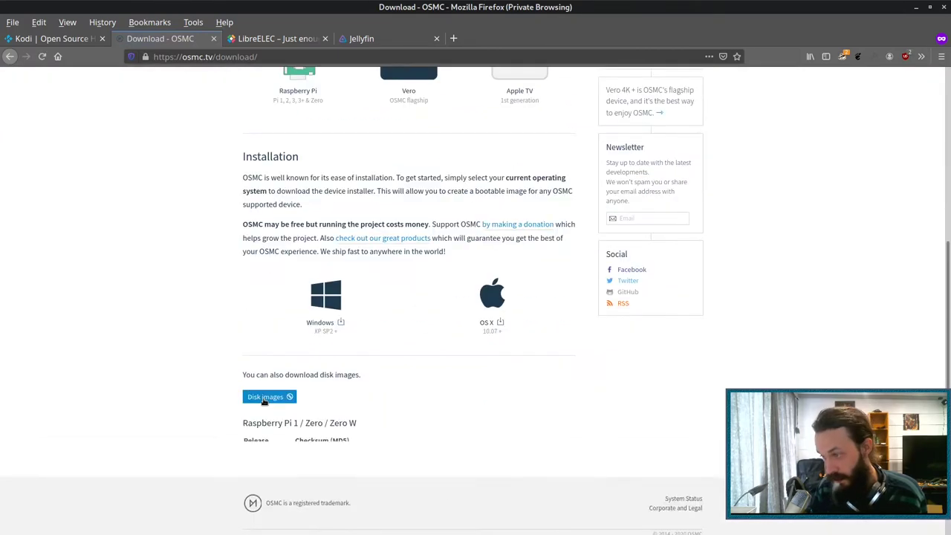
{"action": "left_click", "coordinate": [267, 395]}
{"action": "scroll", "coordinate": [295, 362], "scroll_direction": "down", "scroll_amount": 2}
{"action": "scroll", "coordinate": [295, 361], "scroll_direction": "down", "scroll_amount": 2}
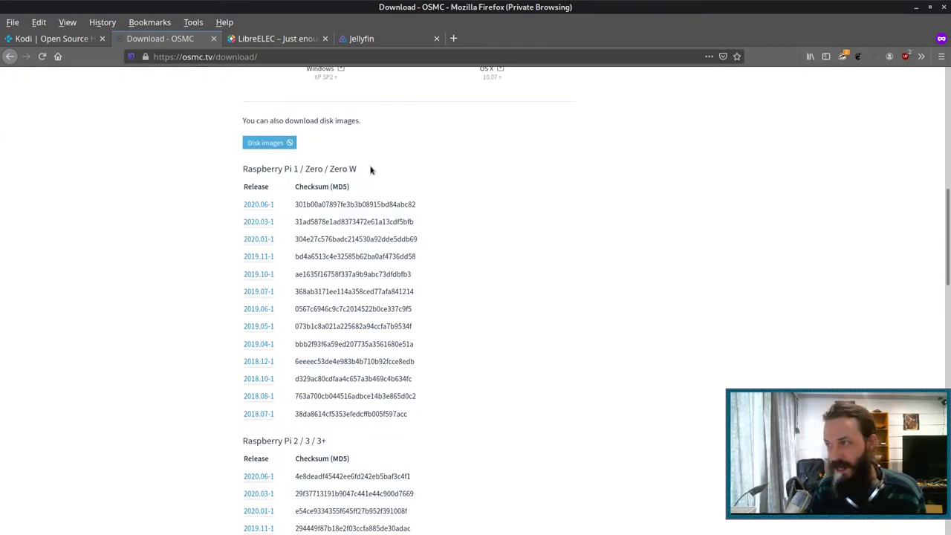
- Examine the OSMC disk image releases by device, highlighting the Raspberry Pi 1 / Zero / Zero W and Raspberry Pi 2 / 3 / 3+ headings
{"action": "left_click_drag", "start_coordinate": [371, 168], "coordinate": [242, 170]}
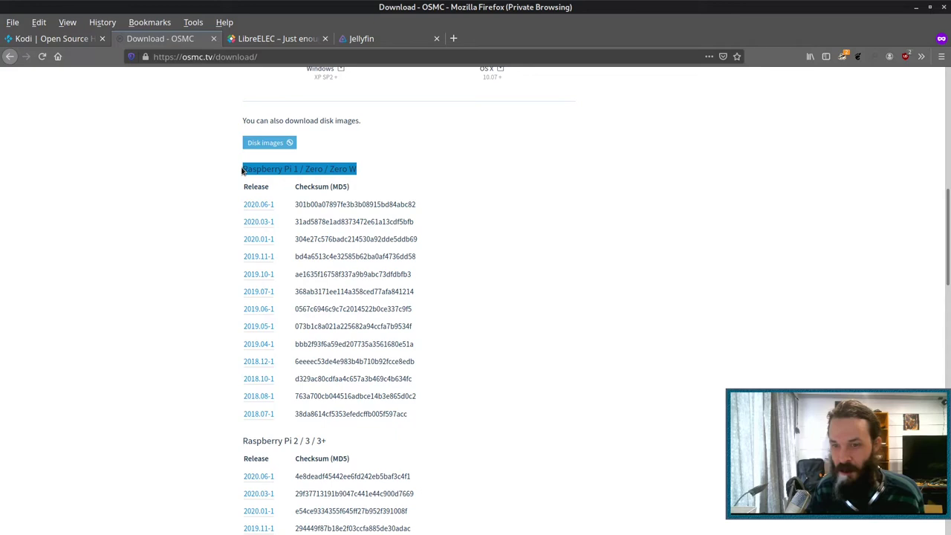
{"action": "scroll", "coordinate": [352, 418], "scroll_direction": "down", "scroll_amount": 4}
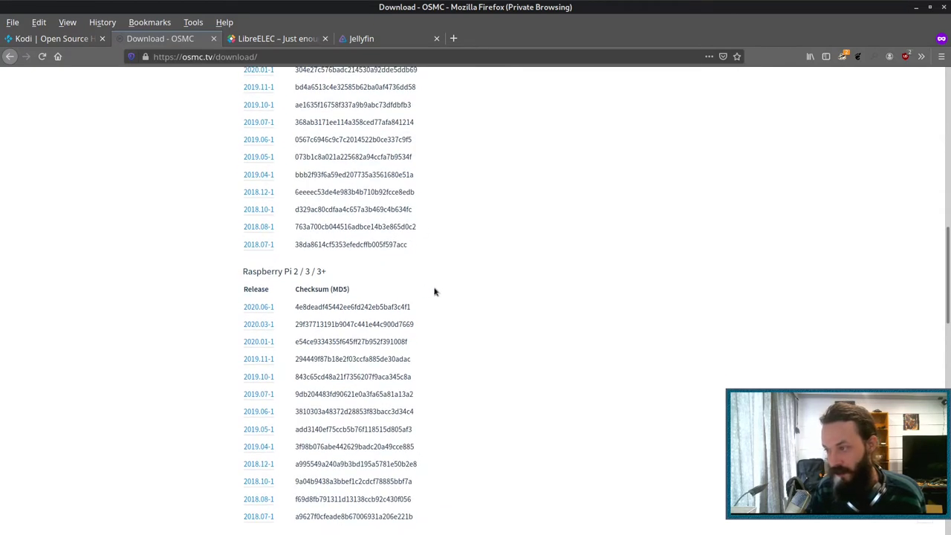
{"action": "left_click_drag", "start_coordinate": [362, 281], "coordinate": [238, 276]}
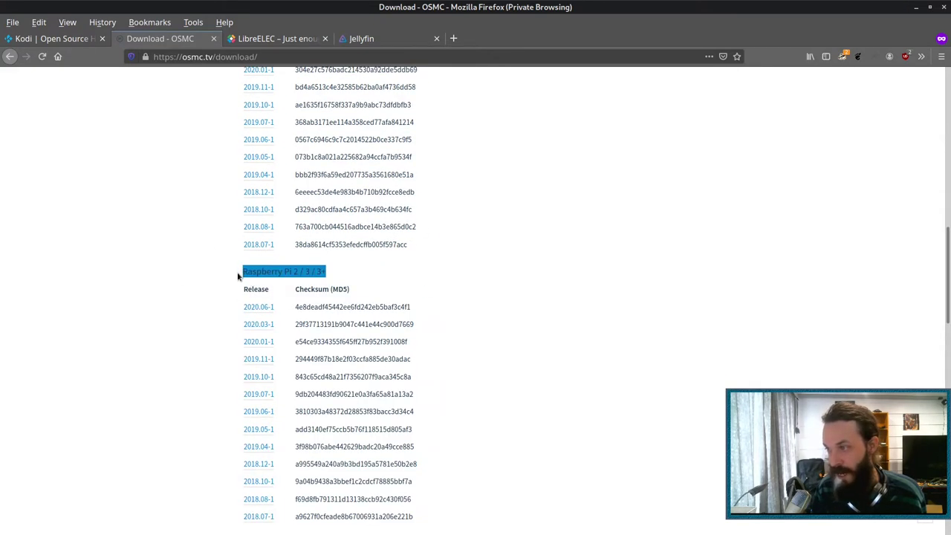
{"action": "scroll", "coordinate": [339, 346], "scroll_direction": "down", "scroll_amount": 10}
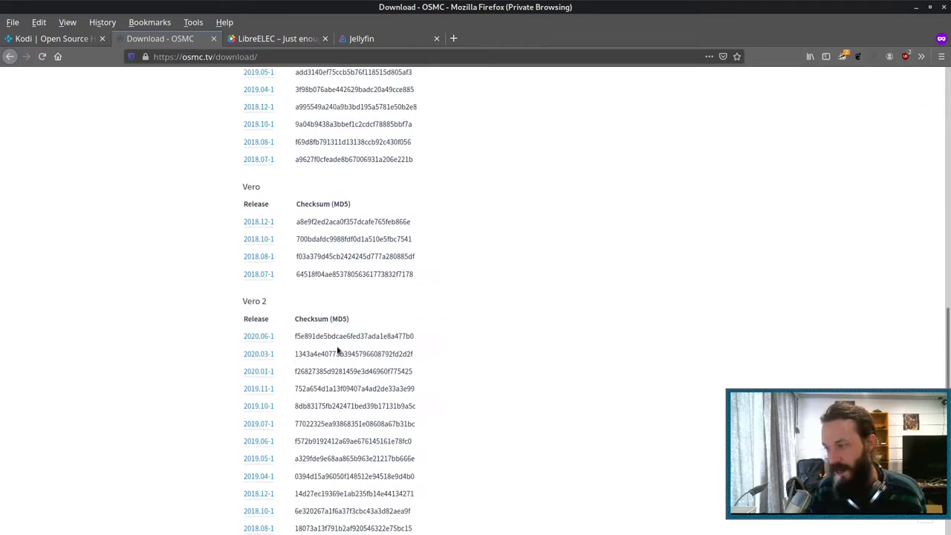
{"action": "scroll", "coordinate": [343, 341], "scroll_direction": "down", "scroll_amount": 5}
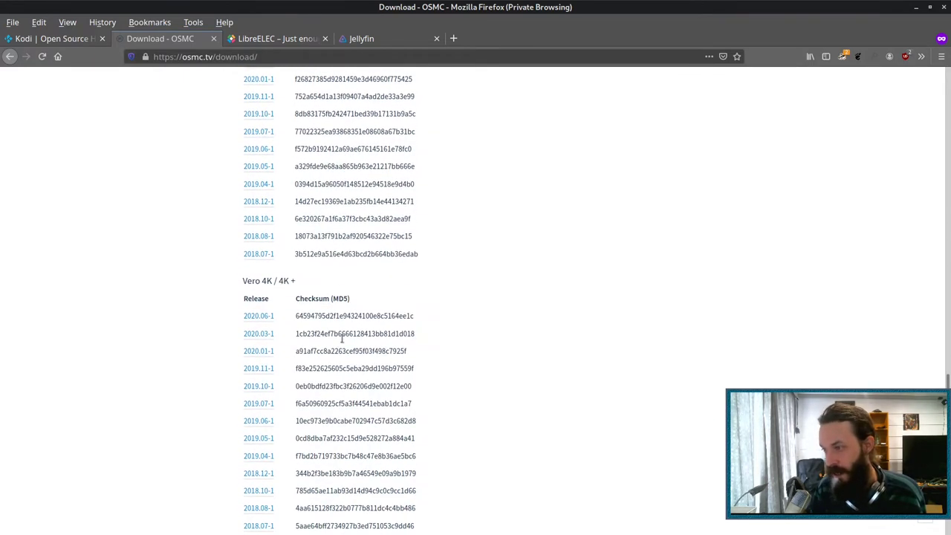
{"action": "scroll", "coordinate": [451, 364], "scroll_direction": "down", "scroll_amount": 8}
{"action": "scroll", "coordinate": [452, 364], "scroll_direction": "up", "scroll_amount": 13}
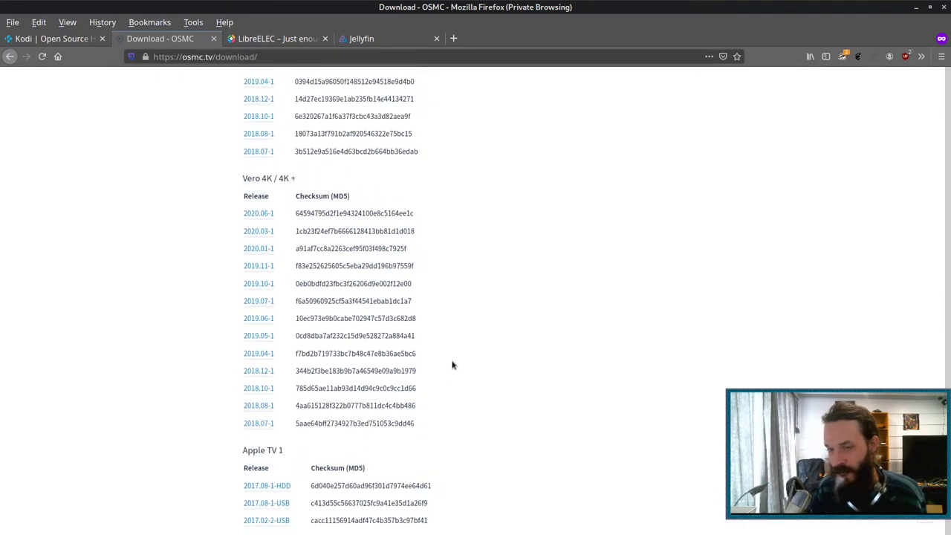
{"action": "scroll", "coordinate": [452, 364], "scroll_direction": "up", "scroll_amount": 16}
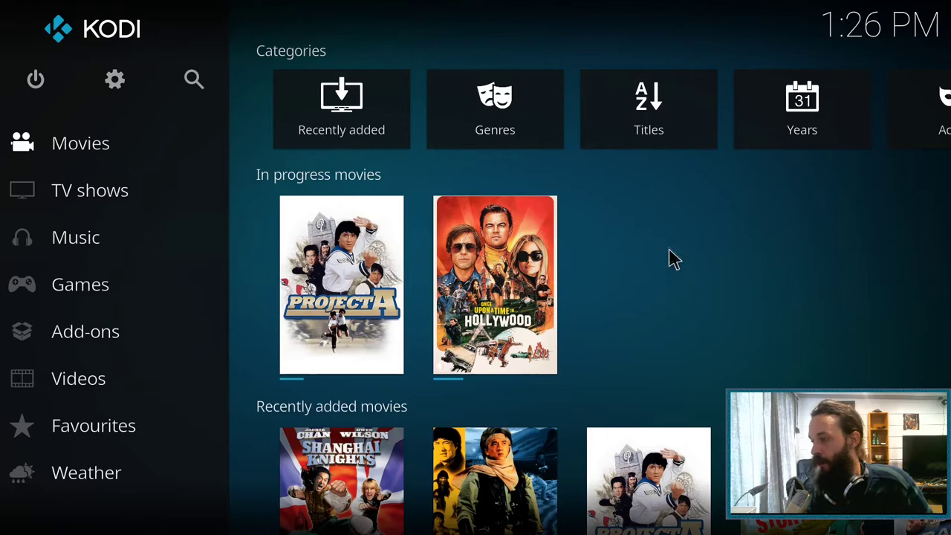
- Browse the Kodi home screen's in-progress movies, and view the TV shows section with its categories
{"action": "key", "text": "Down"}
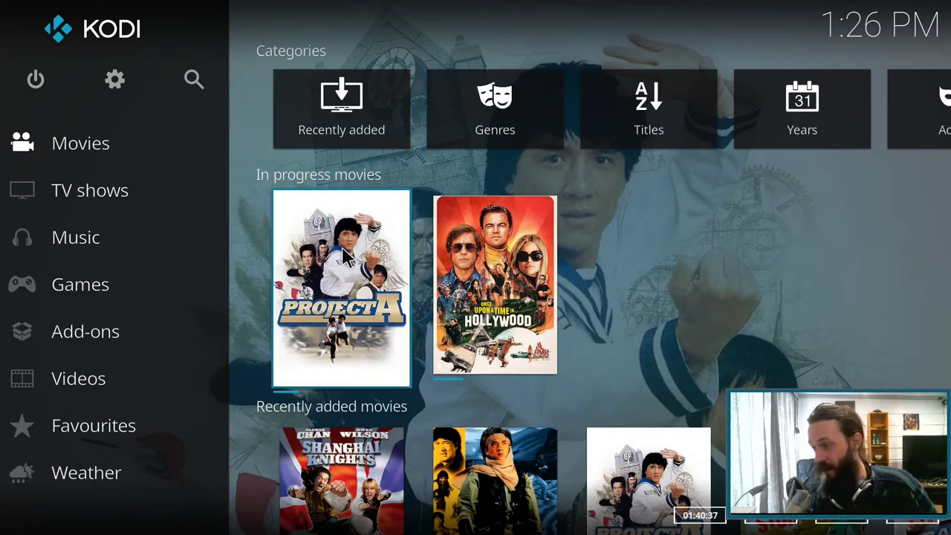
{"action": "mouse_move", "coordinate": [82, 191]}
{"action": "scroll", "coordinate": [665, 138], "scroll_direction": "down", "scroll_amount": 1}
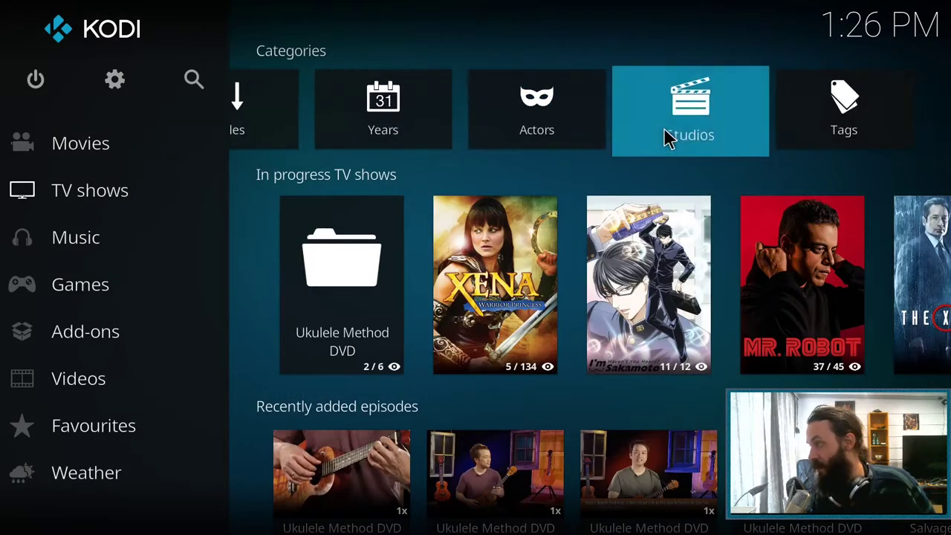
- Open the TV shows library by Titles and look through the full list of series
{"action": "scroll", "coordinate": [529, 140], "scroll_direction": "up", "scroll_amount": 2}
{"action": "scroll", "coordinate": [530, 139], "scroll_direction": "up", "scroll_amount": 2}
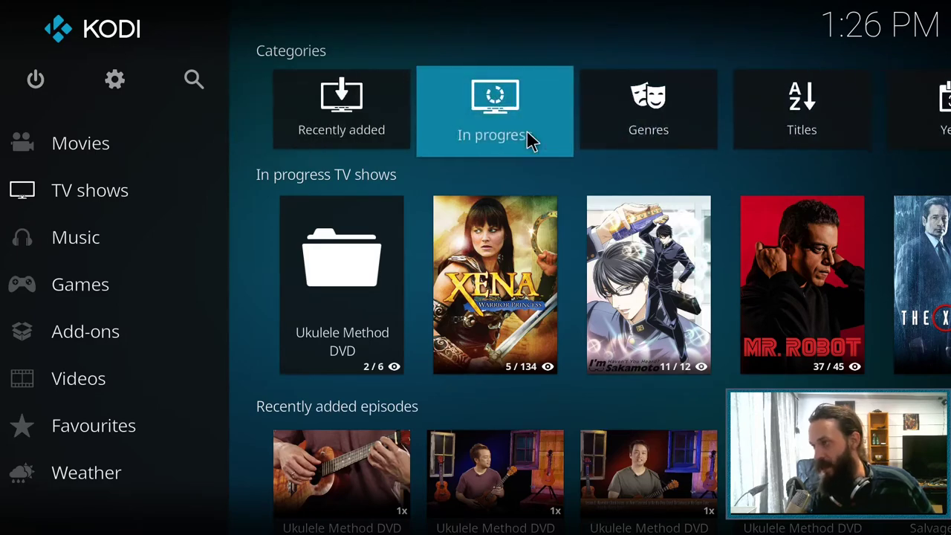
{"action": "scroll", "coordinate": [528, 141], "scroll_direction": "down", "scroll_amount": 1}
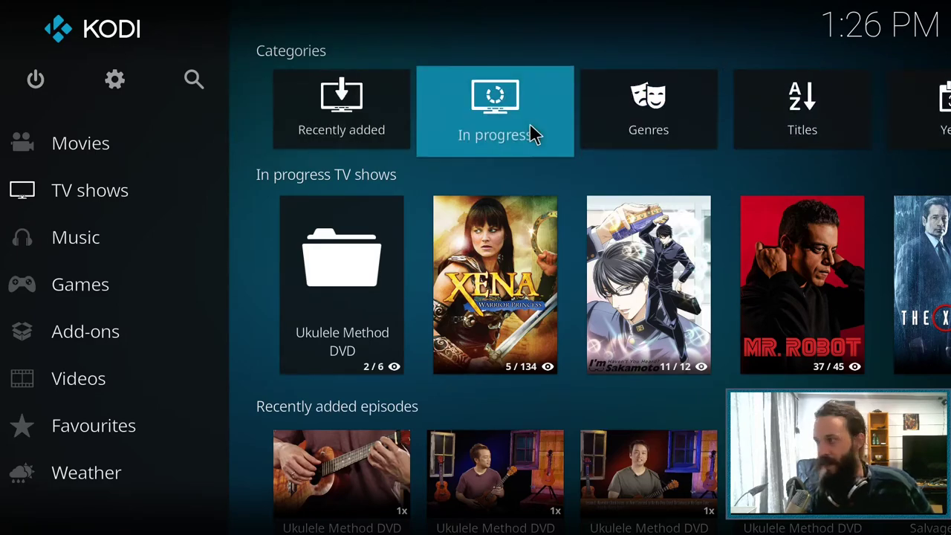
{"action": "scroll", "coordinate": [539, 136], "scroll_direction": "down", "scroll_amount": 2}
{"action": "left_click", "coordinate": [498, 128]}
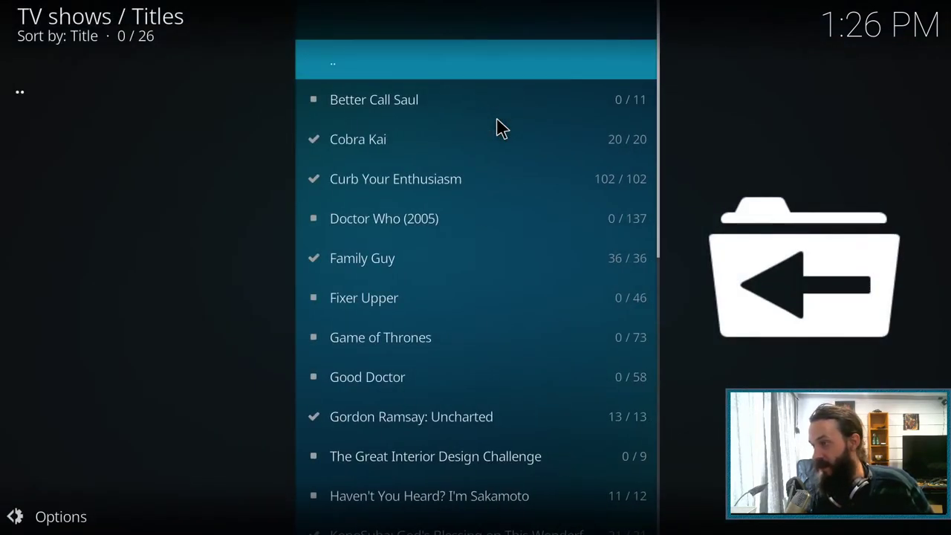
{"action": "scroll", "coordinate": [470, 123], "scroll_direction": "down", "scroll_amount": 5}
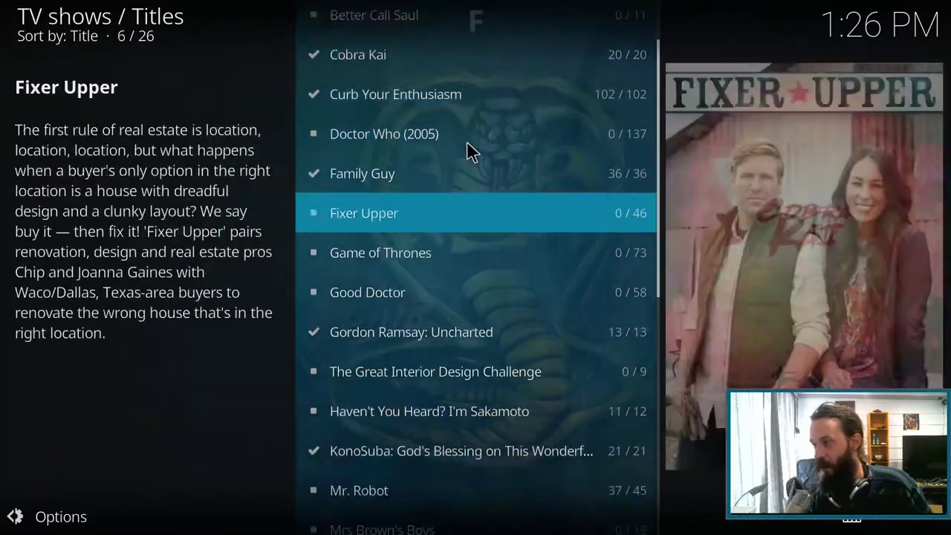
{"action": "scroll", "coordinate": [471, 160], "scroll_direction": "down", "scroll_amount": 2}
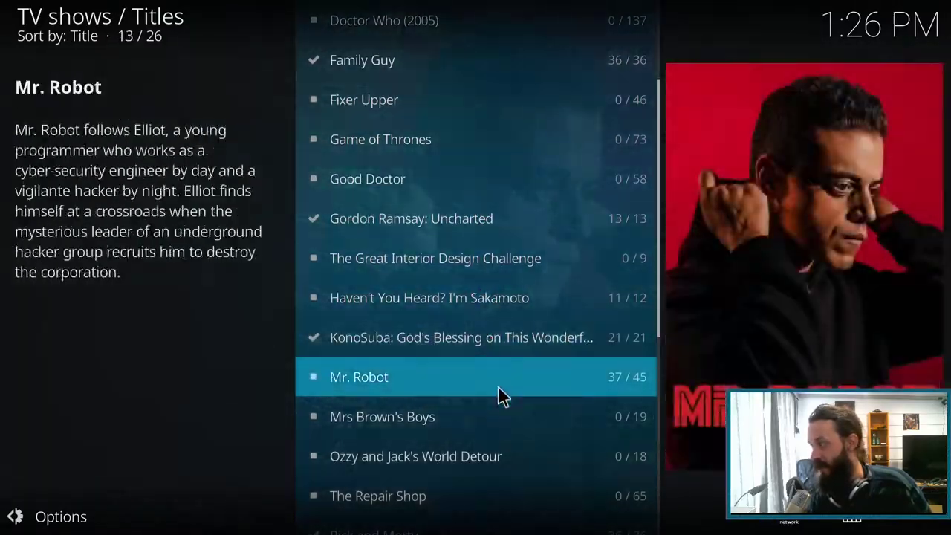
{"action": "scroll", "coordinate": [495, 495], "scroll_direction": "down", "scroll_amount": 12}
{"action": "scroll", "coordinate": [487, 368], "scroll_direction": "up", "scroll_amount": 4}
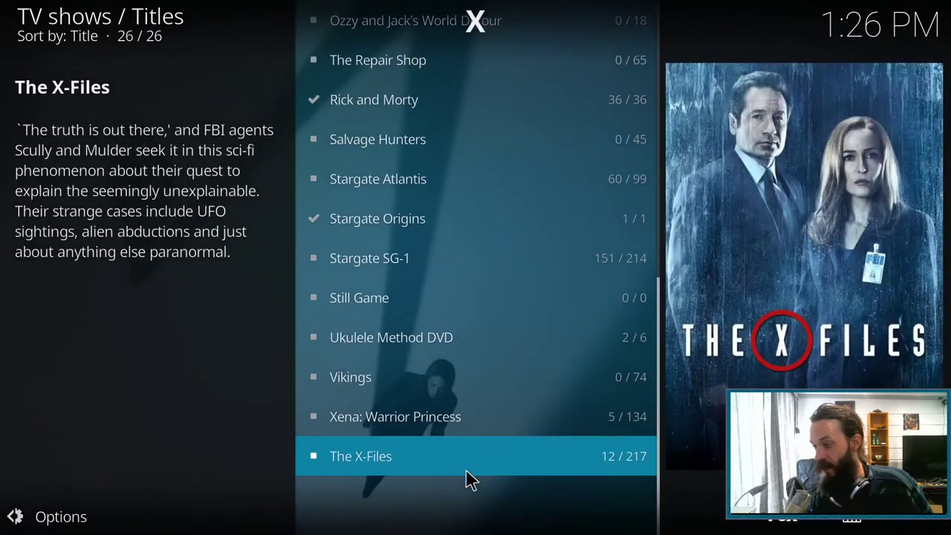
- Open Season 1 of The X-Files, look through its episode list and return to the home screen
{"action": "left_click", "coordinate": [468, 476]}
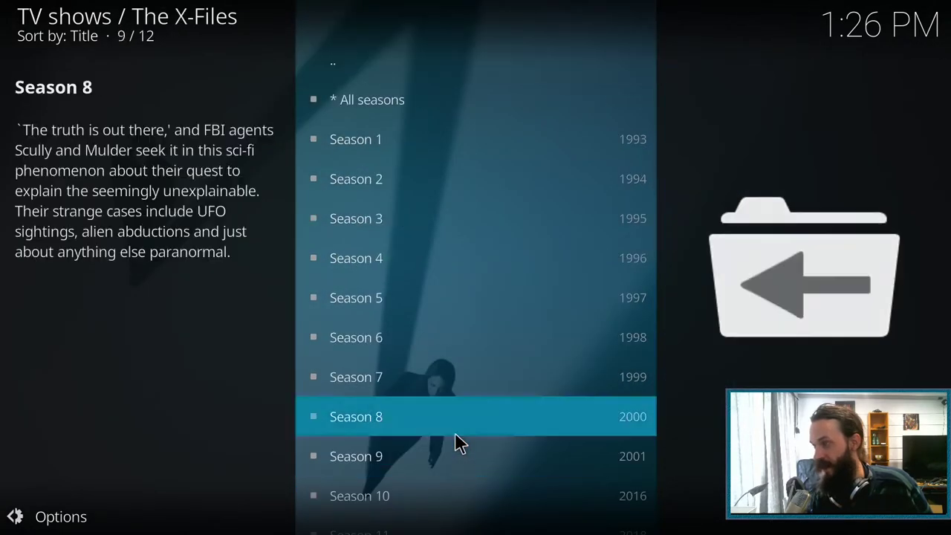
{"action": "left_click", "coordinate": [446, 146]}
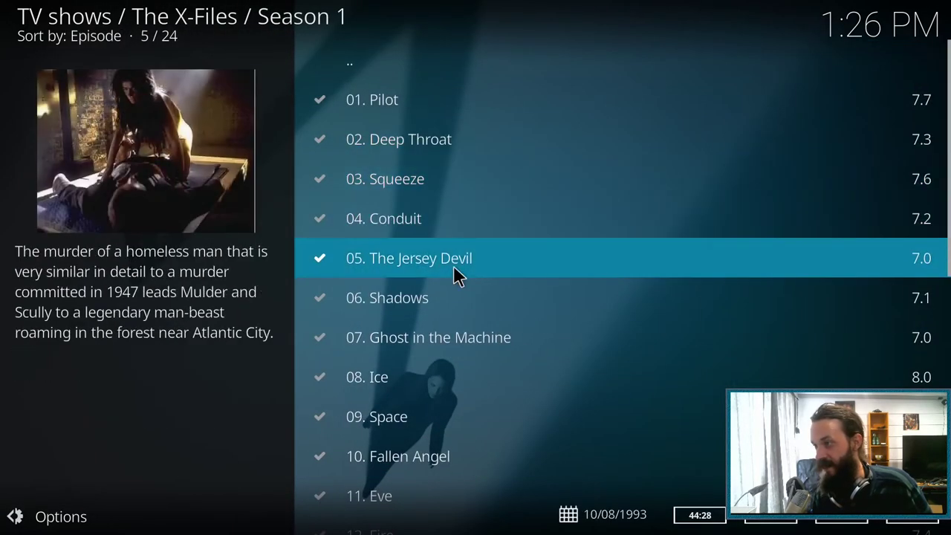
{"action": "scroll", "coordinate": [437, 491], "scroll_direction": "down", "scroll_amount": 4}
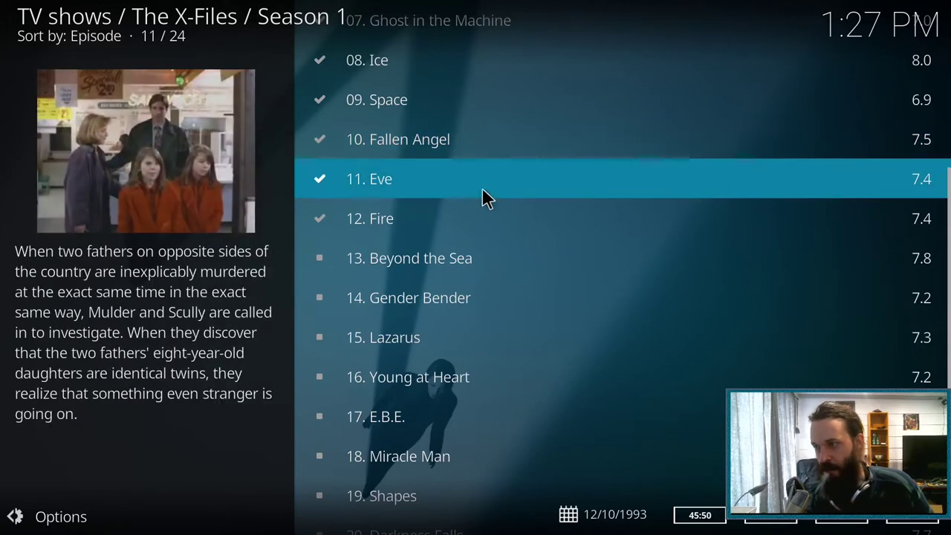
{"action": "scroll", "coordinate": [398, 220], "scroll_direction": "up", "scroll_amount": 6}
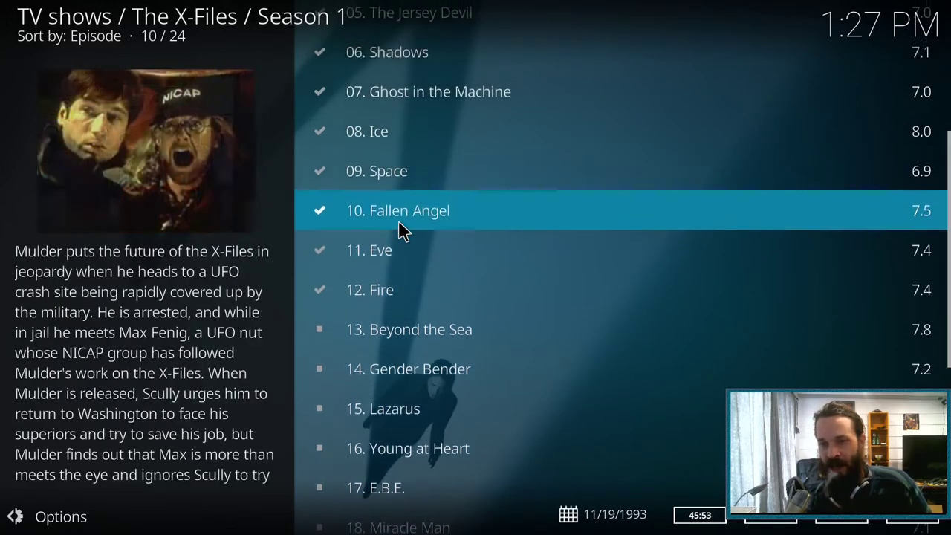
{"action": "scroll", "coordinate": [399, 220], "scroll_direction": "up", "scroll_amount": 5}
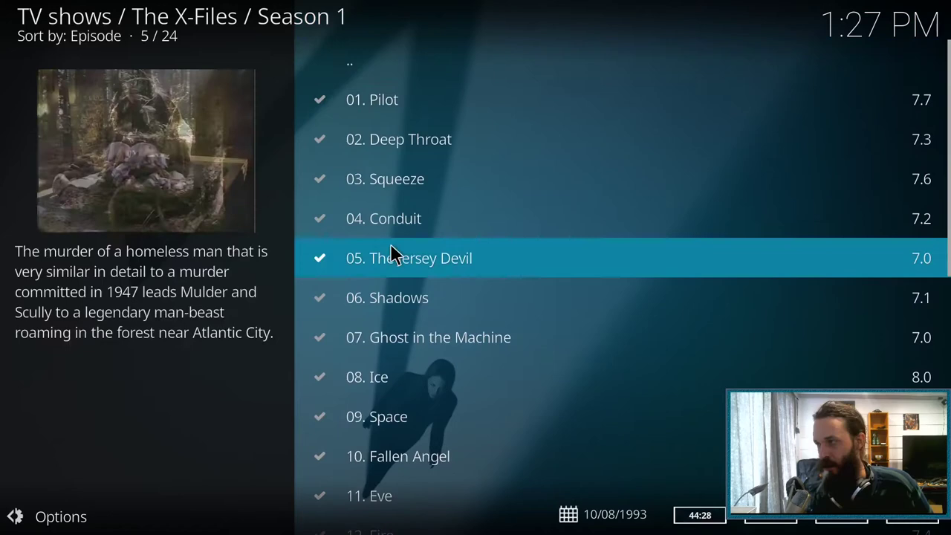
{"action": "left_click", "coordinate": [369, 75]}
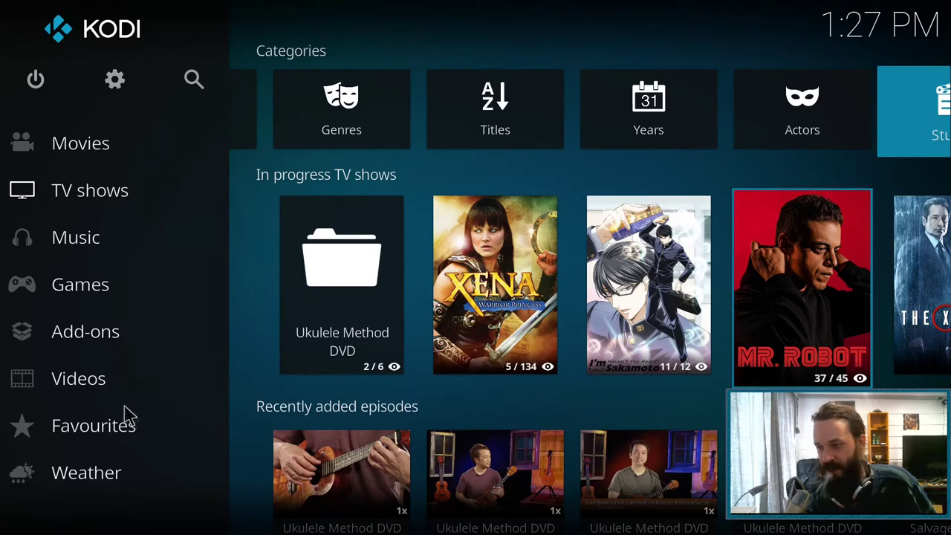
- Look through the Videos section and its first Jellyfin media source, including the TV shows listing, and go back out
{"action": "left_click", "coordinate": [95, 388]}
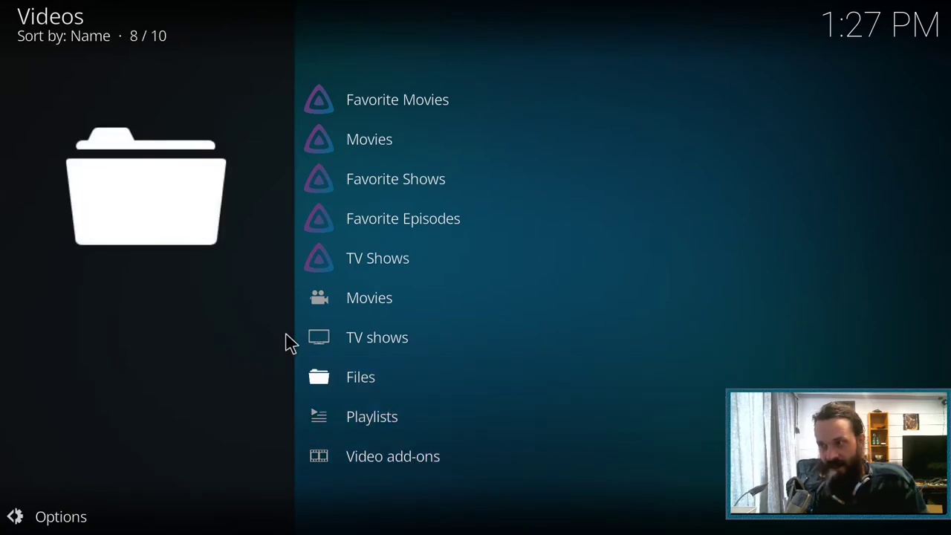
{"action": "right_click", "coordinate": [297, 375]}
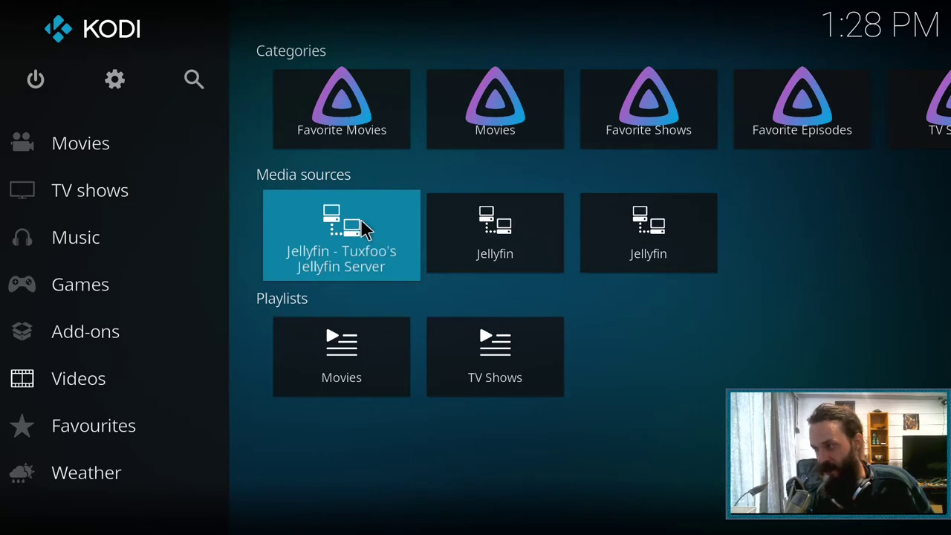
{"action": "left_click", "coordinate": [361, 230]}
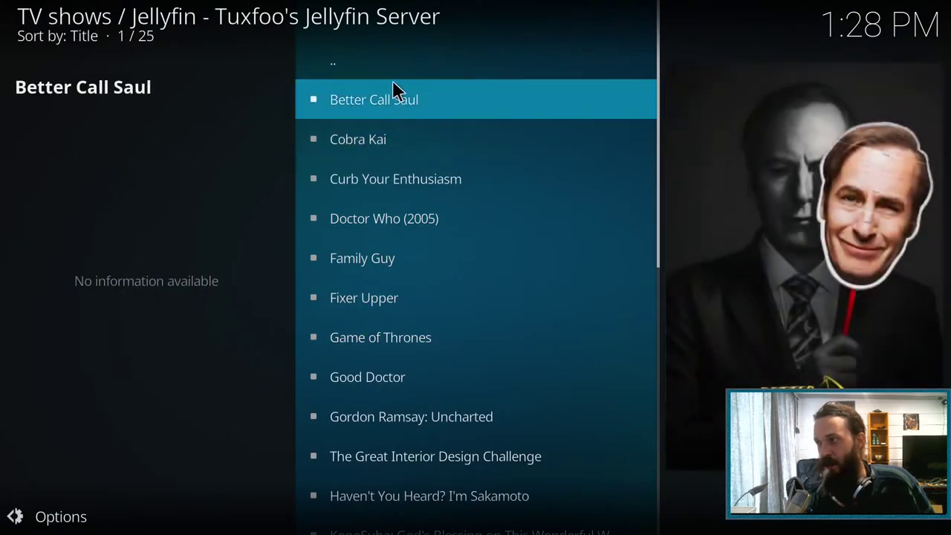
{"action": "left_click", "coordinate": [391, 73]}
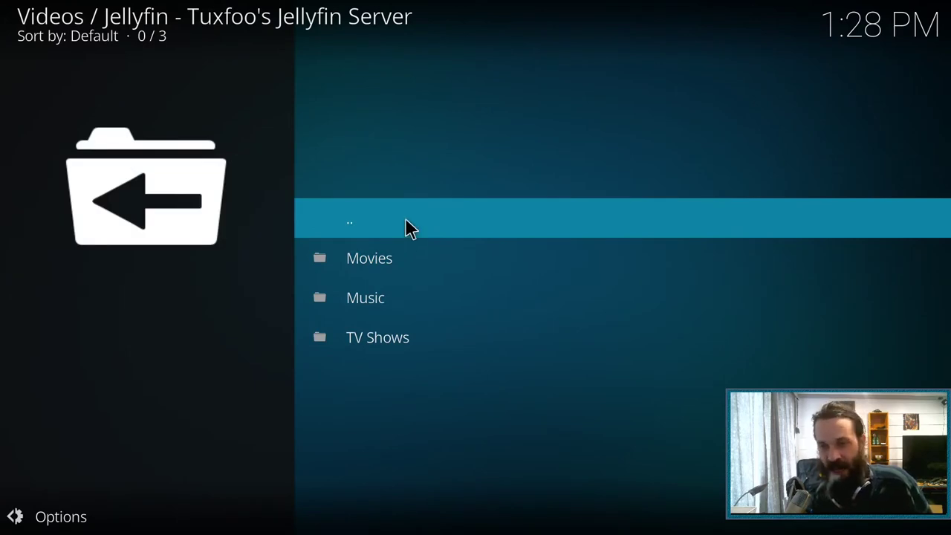
{"action": "left_click", "coordinate": [410, 229]}
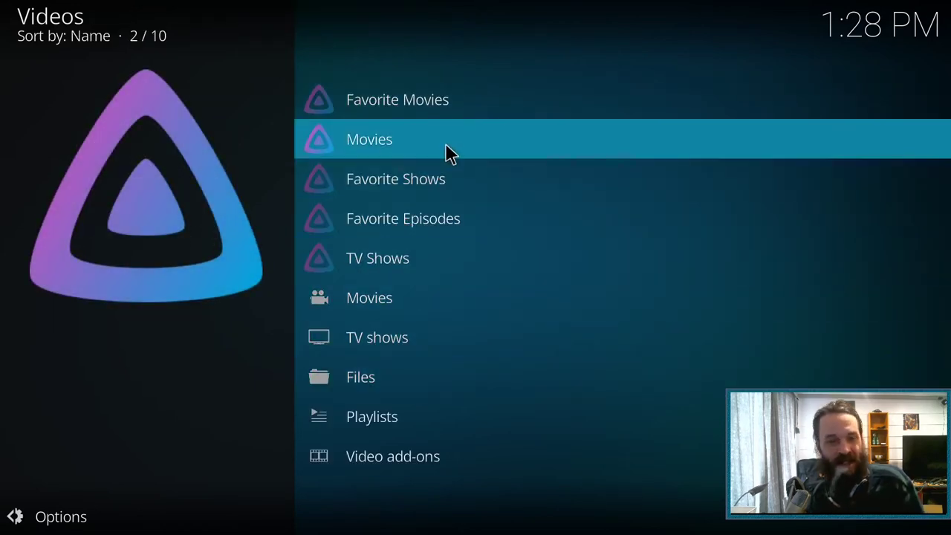
{"action": "left_click", "coordinate": [431, 171]}
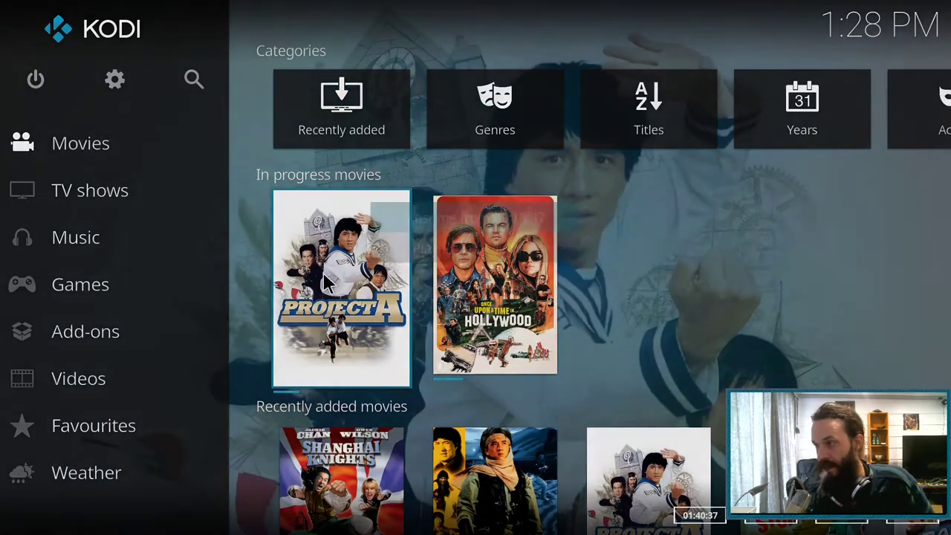
- Resume the in-progress movie Project A from 00:18:37 and choose its "Chinese - AAC stereo - 2 channels" audio stream
{"action": "left_click", "coordinate": [324, 272]}
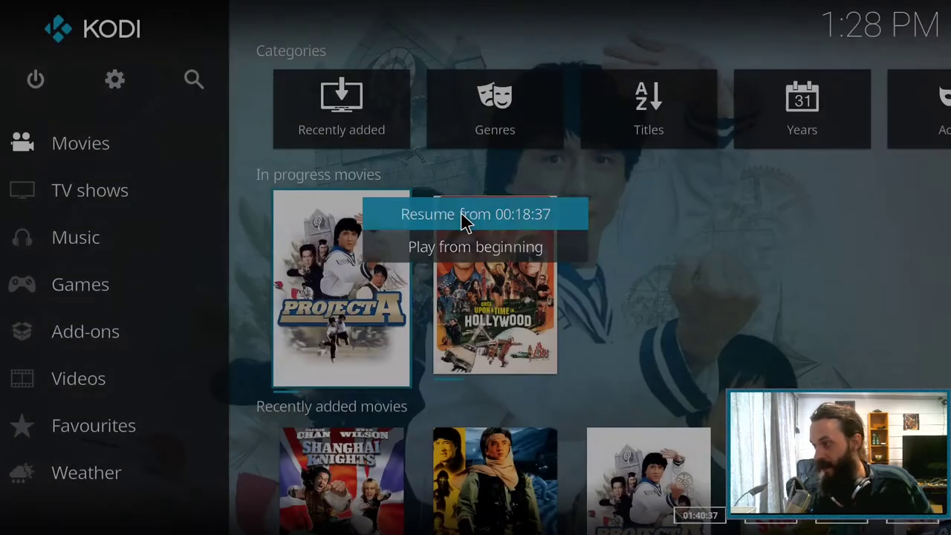
{"action": "left_click", "coordinate": [461, 223]}
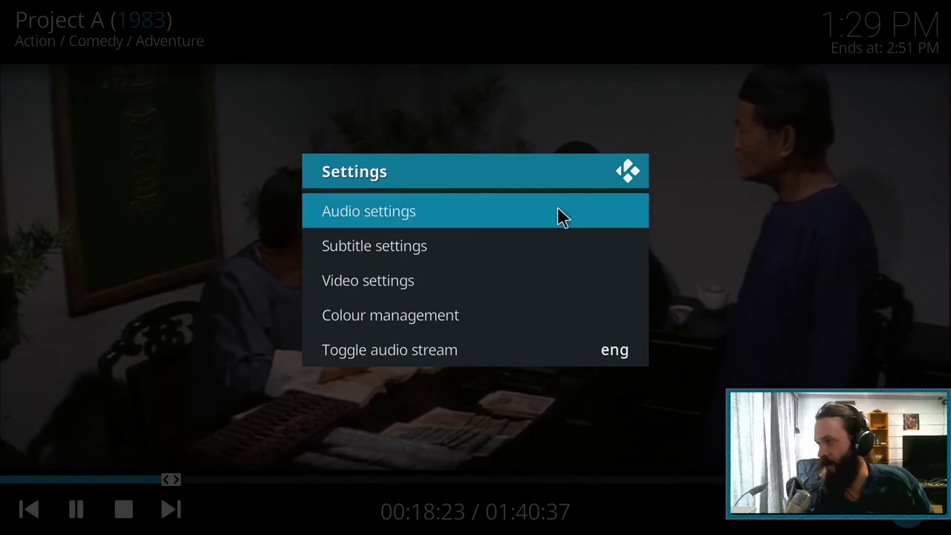
{"action": "left_click", "coordinate": [547, 217]}
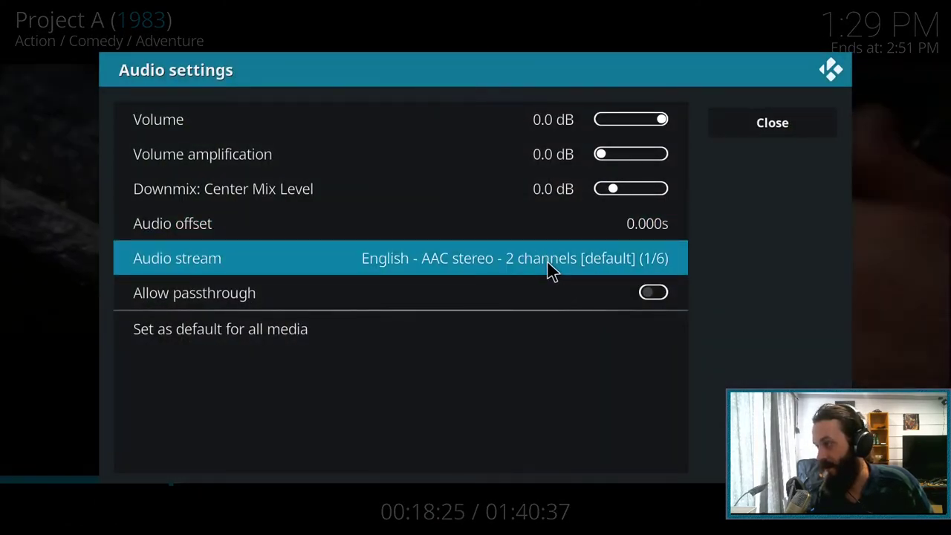
{"action": "left_click", "coordinate": [550, 271]}
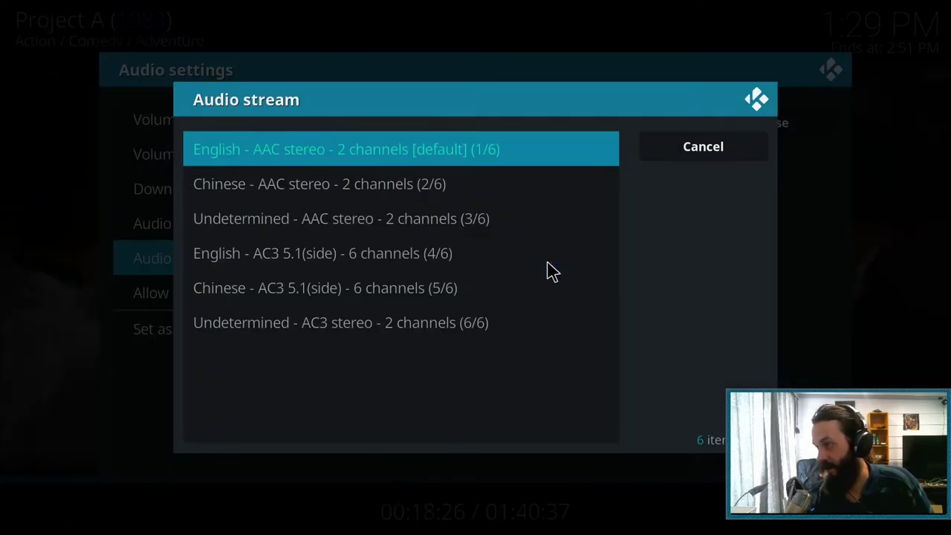
{"action": "left_click", "coordinate": [456, 191]}
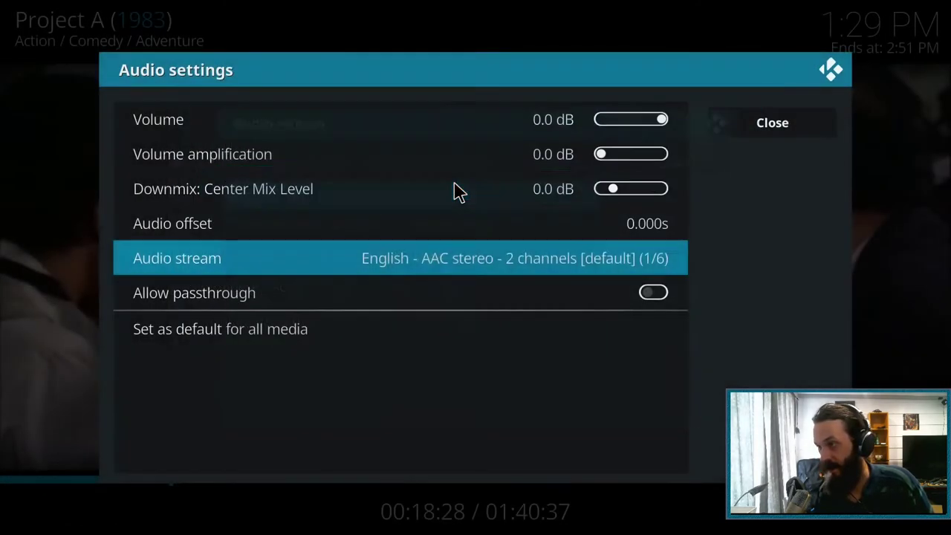
{"action": "left_click", "coordinate": [780, 124]}
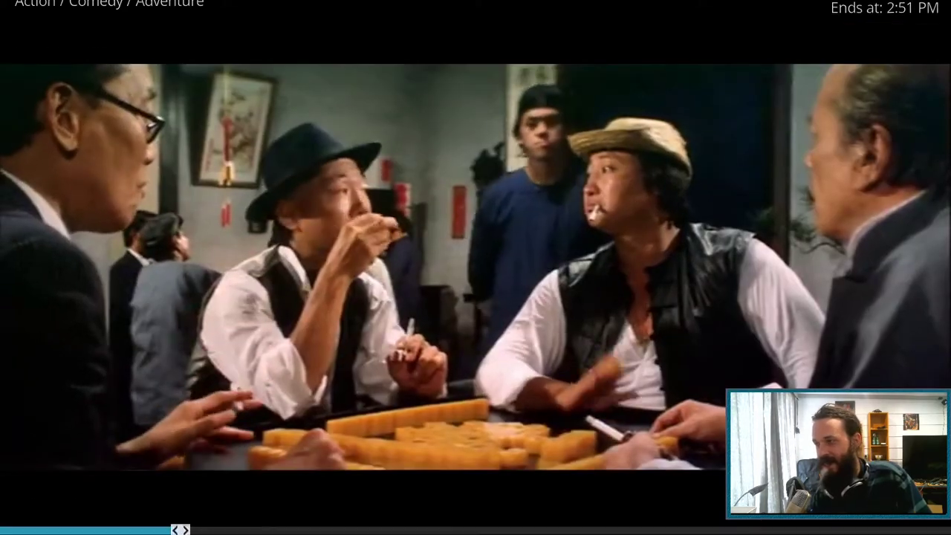
- Leave the playing movie for the home screen, return to full-screen playback and stop Project A
{"action": "key", "text": "Escape"}
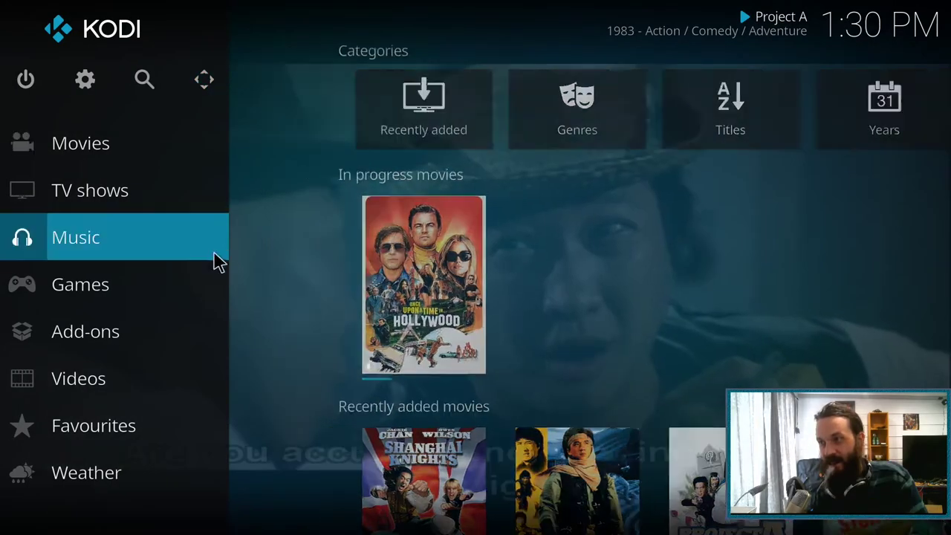
{"action": "left_click", "coordinate": [204, 92]}
{"action": "left_click", "coordinate": [123, 510]}
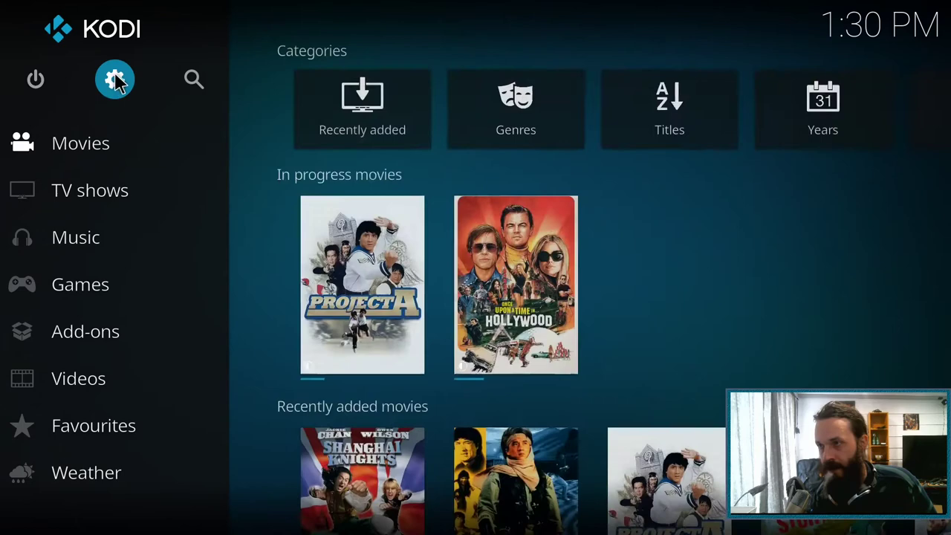
- Log off the Master user and choose the Test profile on the login screen
{"action": "left_click", "coordinate": [49, 87]}
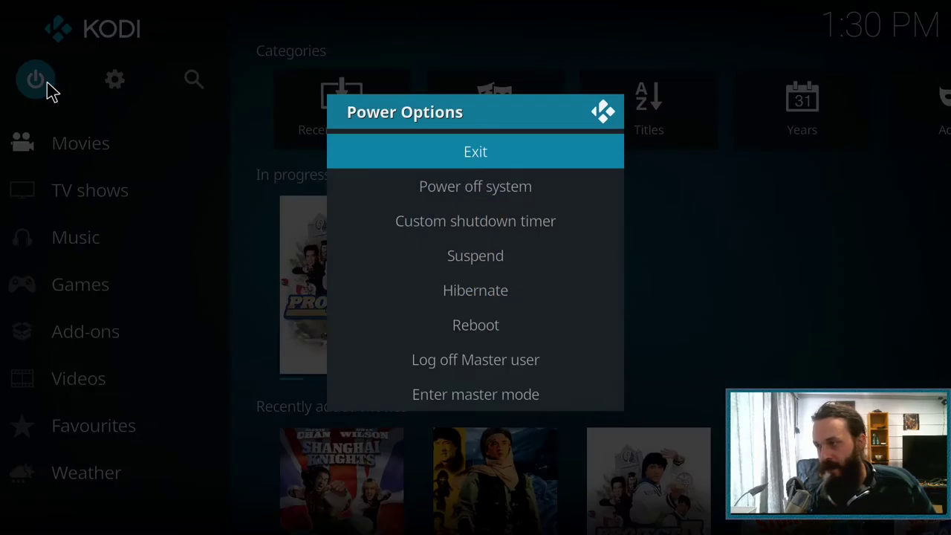
{"action": "left_click", "coordinate": [565, 369]}
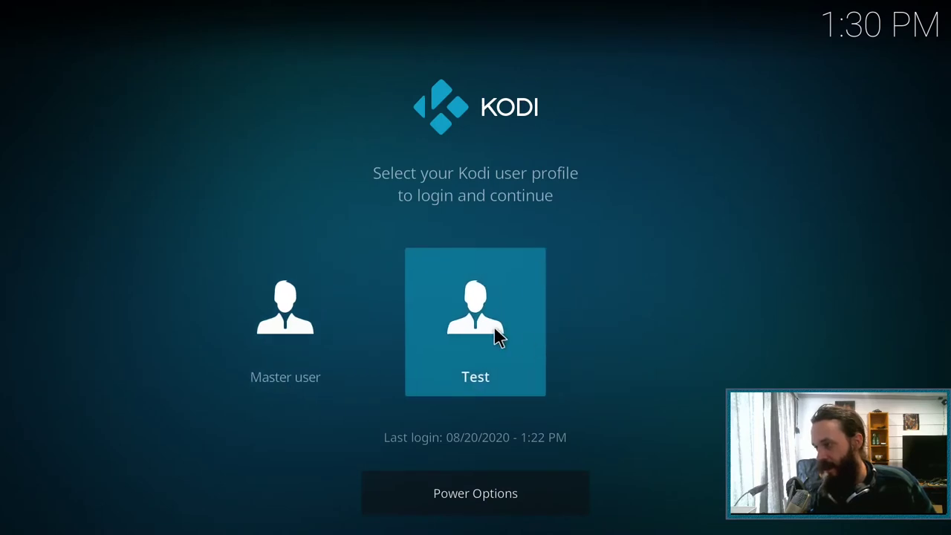
{"action": "left_click", "coordinate": [494, 329]}
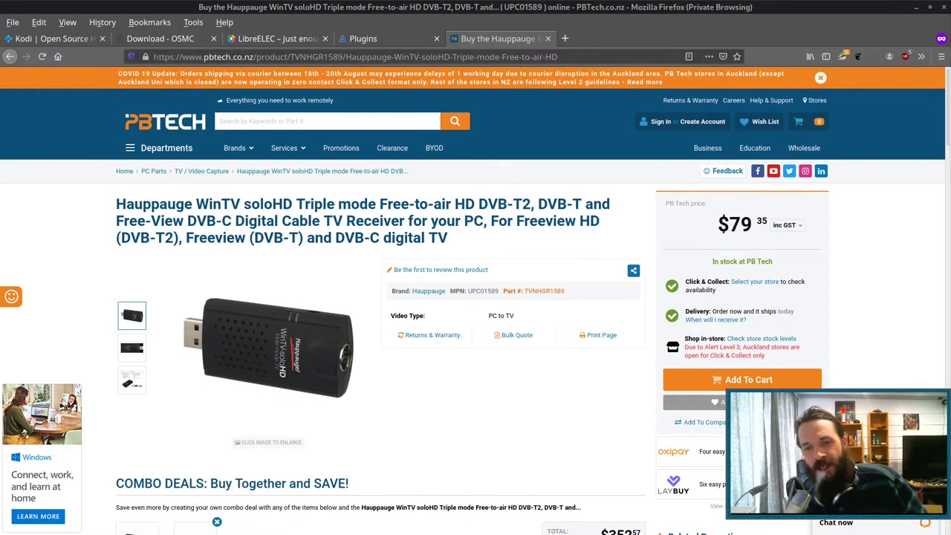
- View the PB Tech product page for the Hauppauge WinTV soloHD USB TV receiver in Firefox
{"action": "scroll", "coordinate": [208, 332], "scroll_direction": "down", "scroll_amount": 2}
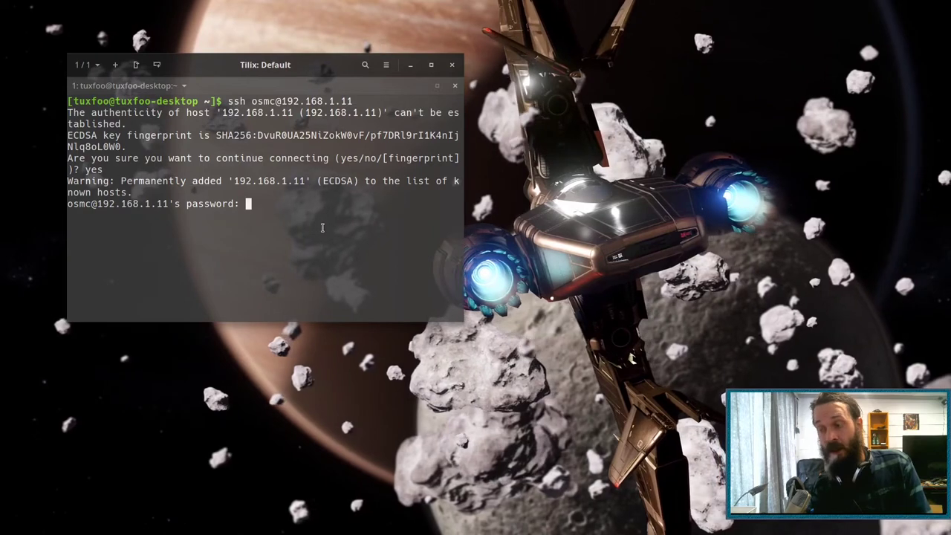
- In the Tilix terminal, submit the osmc account password for the SSH login and enter the passwd command
{"action": "key", "text": "Return"}
{"action": "type", "text": "passwd"}
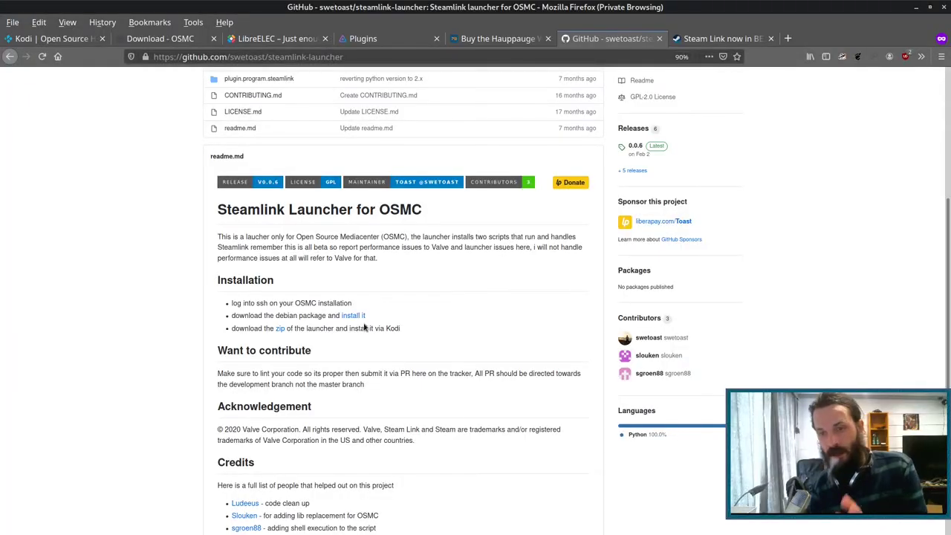
- In Firefox, examine the Steamlink Launcher for OSMC repository on GitHub, including its readme and installation instructions
{"action": "scroll", "coordinate": [364, 327], "scroll_direction": "up", "scroll_amount": 4}
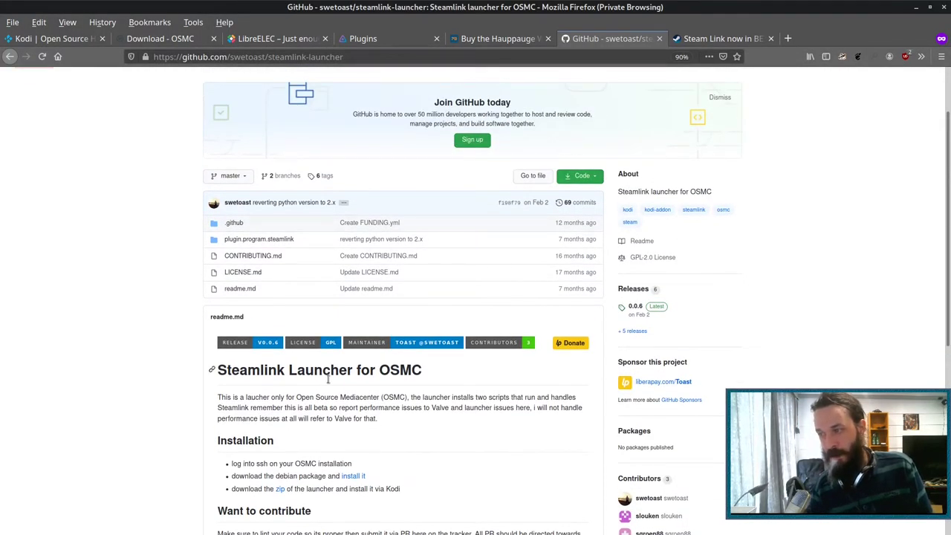
{"action": "scroll", "coordinate": [336, 388], "scroll_direction": "down", "scroll_amount": 4}
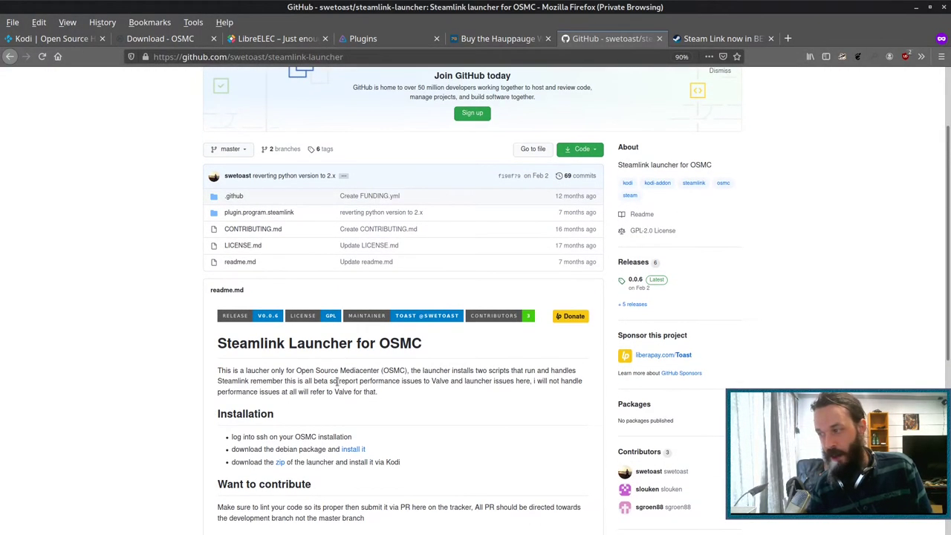
{"action": "scroll", "coordinate": [338, 382], "scroll_direction": "down", "scroll_amount": 2}
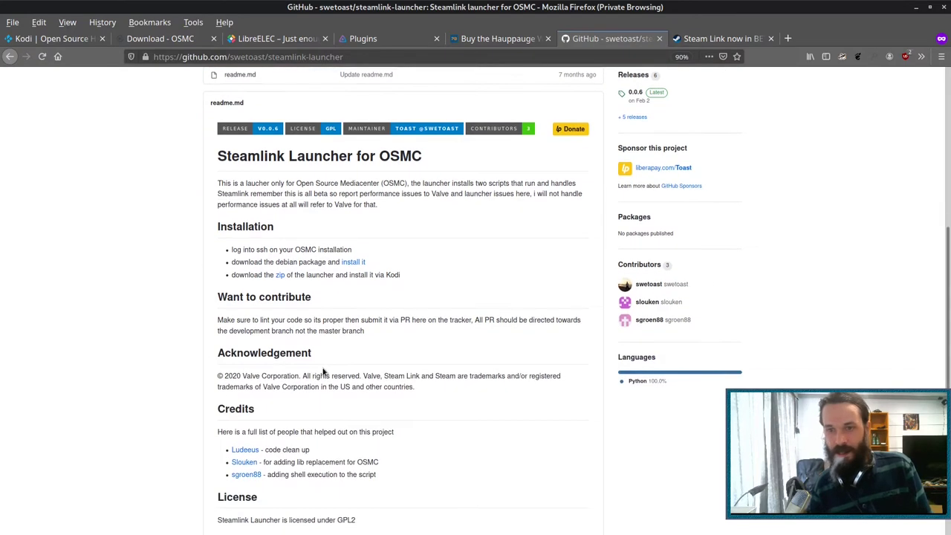
{"action": "scroll", "coordinate": [329, 339], "scroll_direction": "up", "scroll_amount": 2}
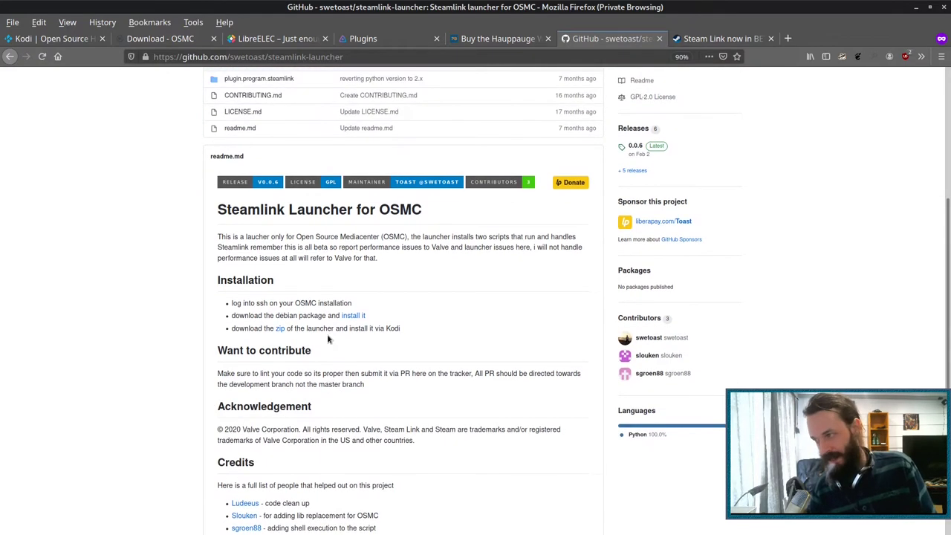
- Copy the download link for steamlink_1.0.7_armhf.deb from the Steam Community post about Steam Link on Raspberry Pi
{"action": "scroll", "coordinate": [331, 339], "scroll_direction": "up", "scroll_amount": 1}
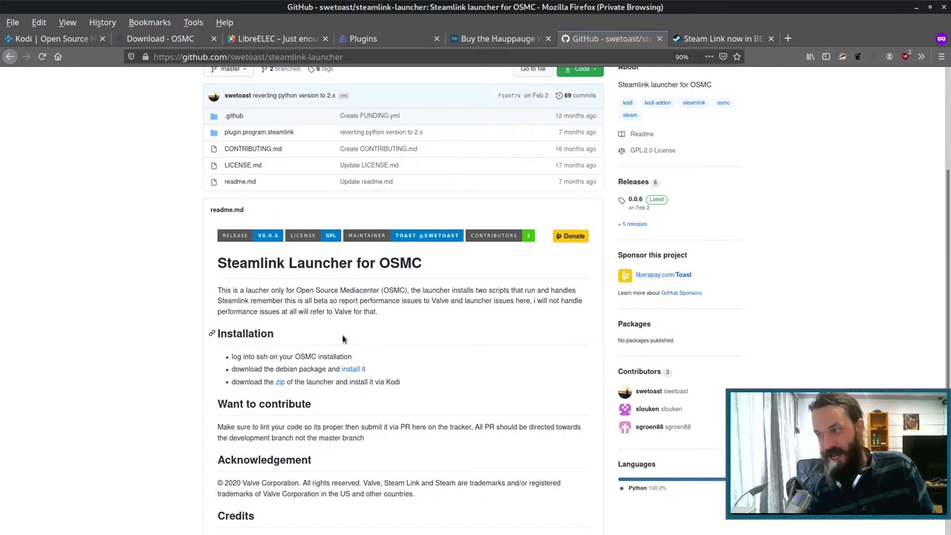
{"action": "scroll", "coordinate": [391, 346], "scroll_direction": "down", "scroll_amount": 2}
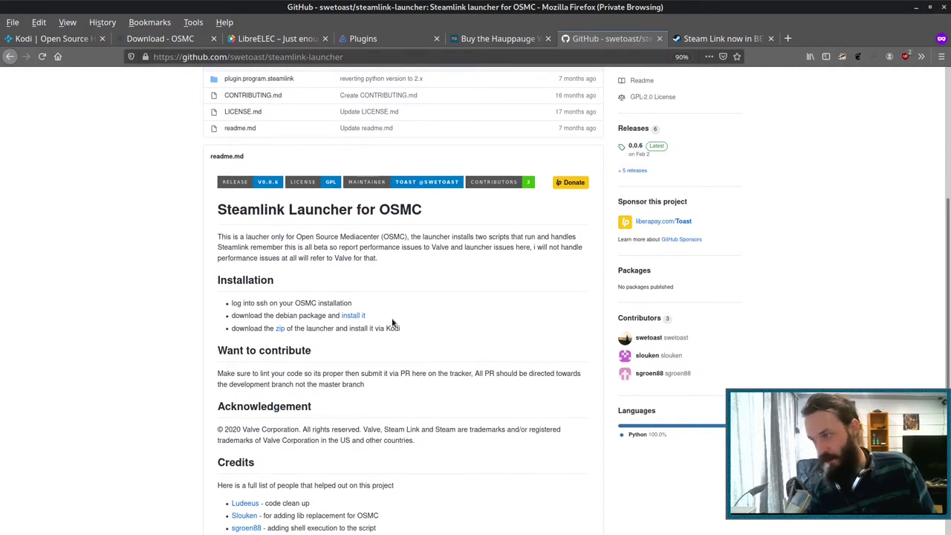
{"action": "key", "text": "ctrl+Tab"}
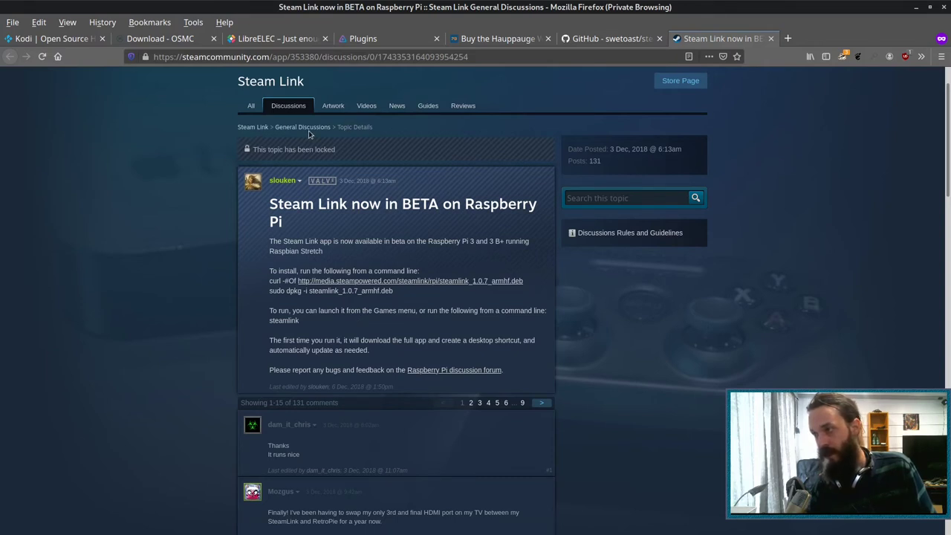
{"action": "right_click", "coordinate": [409, 283]}
{"action": "left_click", "coordinate": [458, 366]}
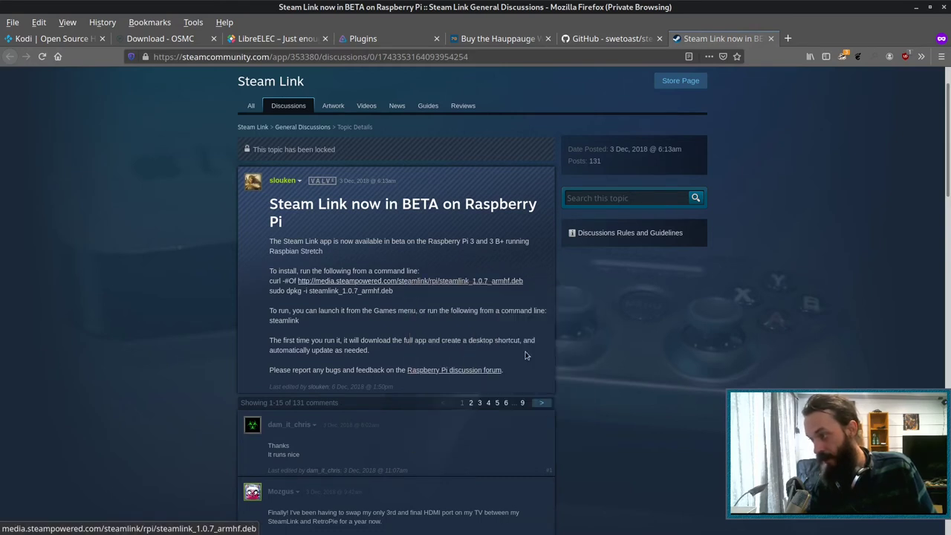
{"action": "left_click", "coordinate": [916, 7]}
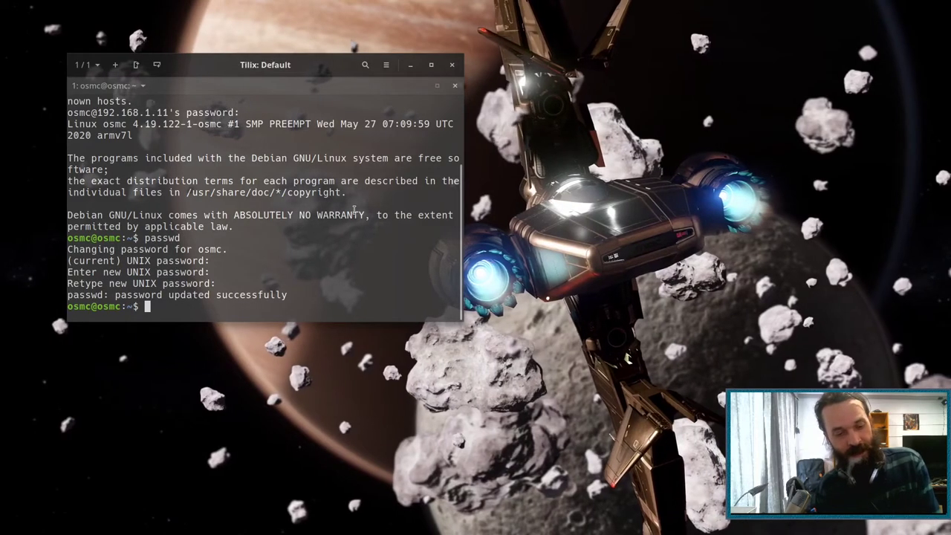
{"action": "type", "text": "wget"}
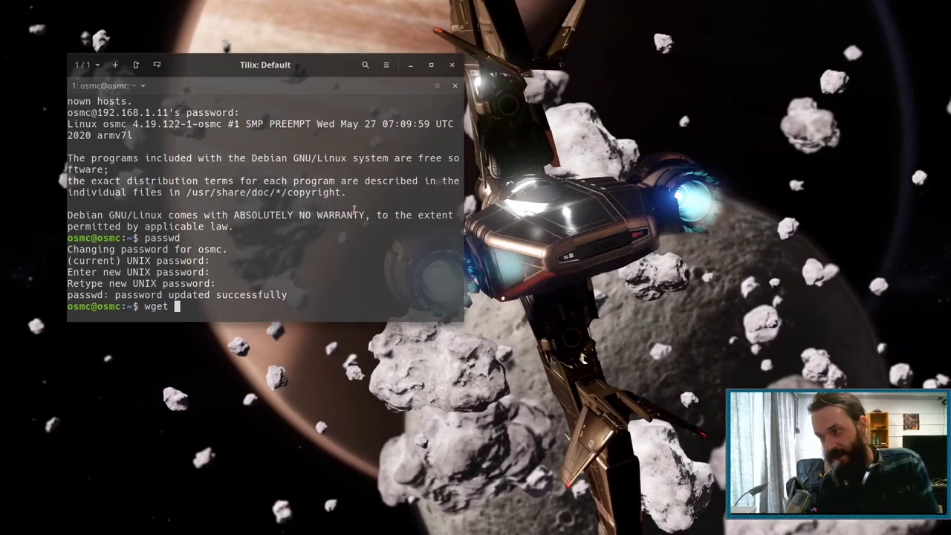
{"action": "key", "text": "ctrl+shift+v"}
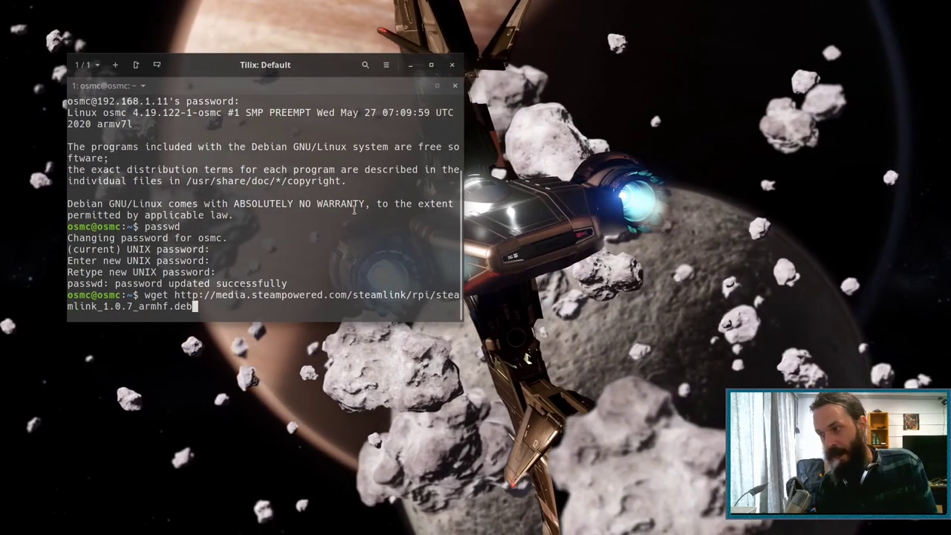
{"action": "key", "text": "Return"}
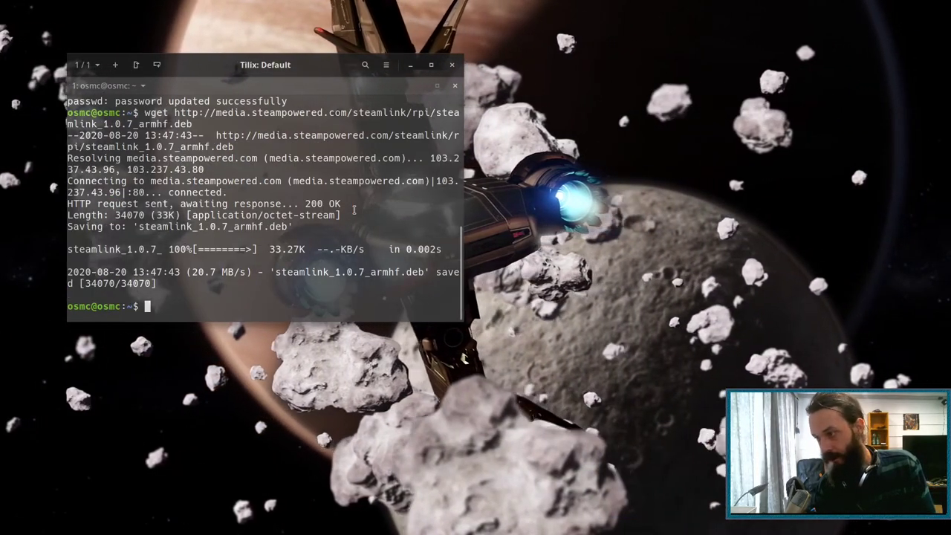
- Install the downloaded package by running sudo dpkg -i steamlink_1.0.7_armhf.deb
{"action": "type", "text": "sudo"}
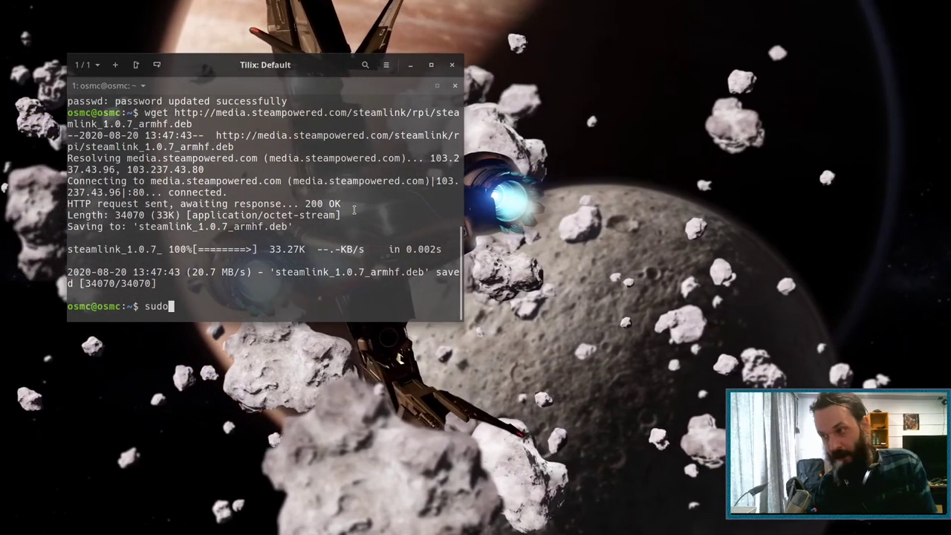
{"action": "type", "text": "pkg -i"}
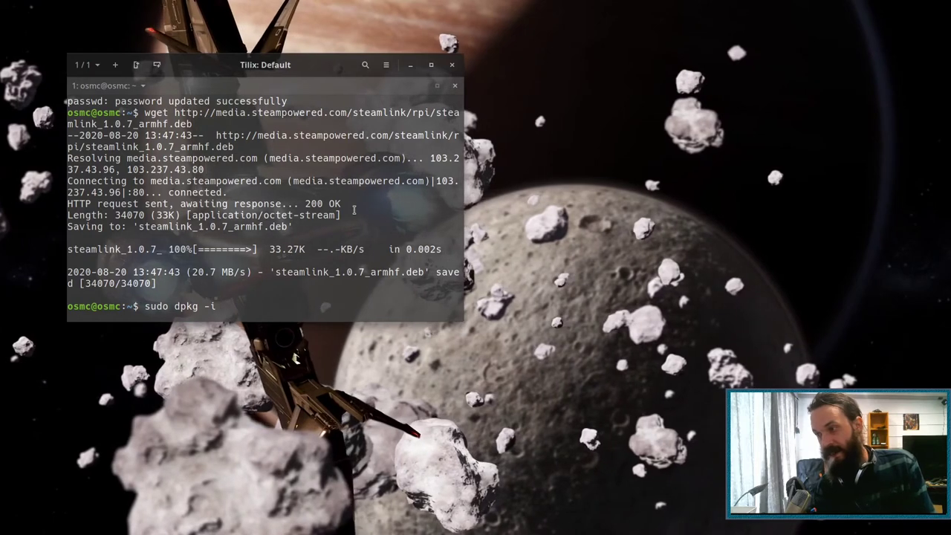
{"action": "type", "text": " s"}
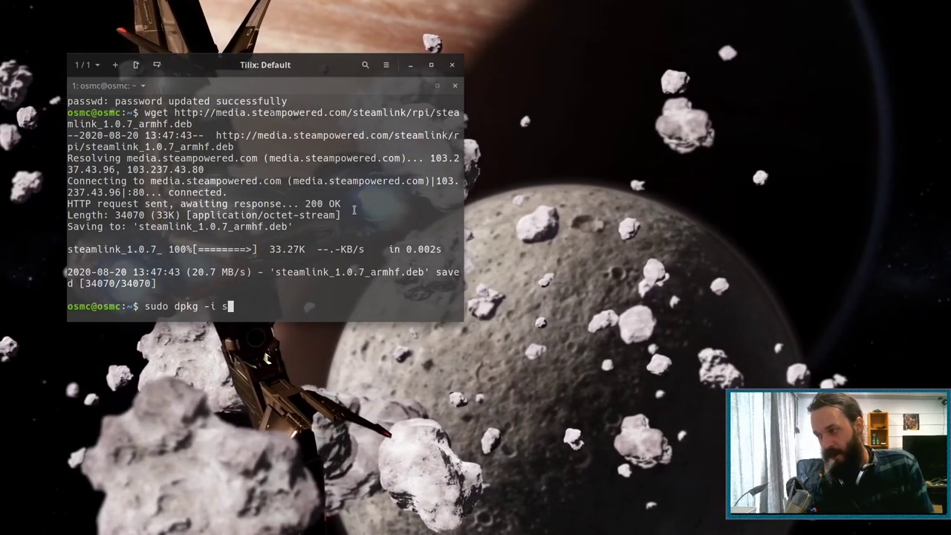
{"action": "key", "text": "Tab"}
{"action": "key", "text": "Return"}
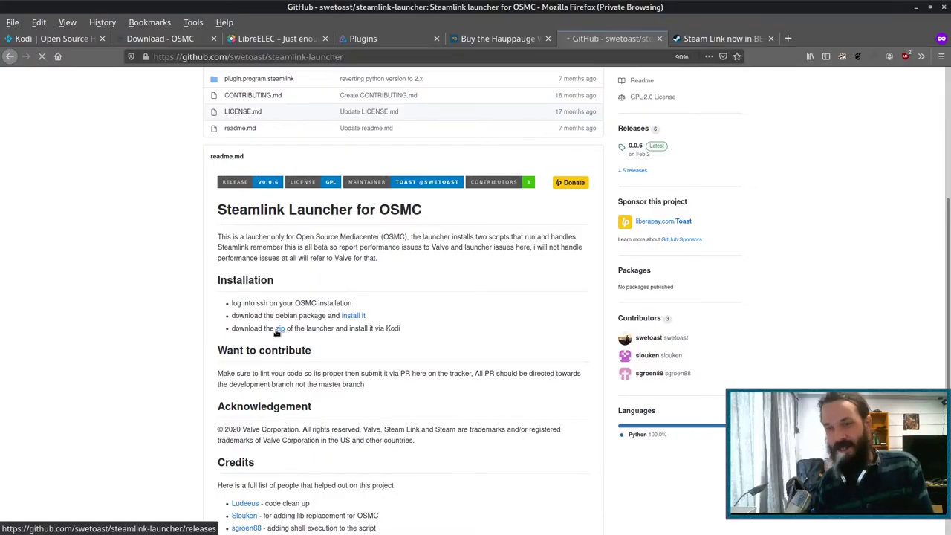
- Copy the link to plugin.program.steamlink-v0.0.6.zip from the launcher's GitHub releases and download it with wget in the Tilix terminal
{"action": "scroll", "coordinate": [384, 327], "scroll_direction": "down", "scroll_amount": 2}
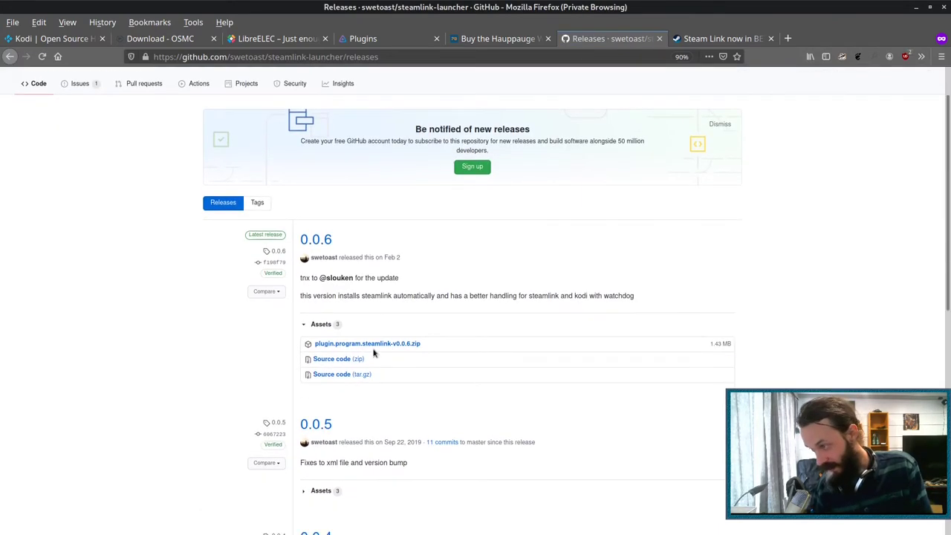
{"action": "right_click", "coordinate": [397, 347]}
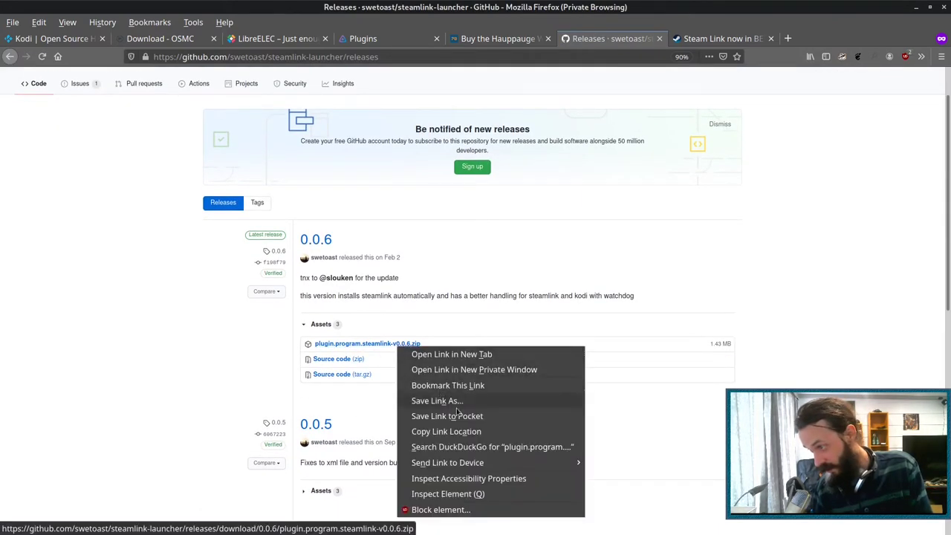
{"action": "left_click", "coordinate": [446, 432]}
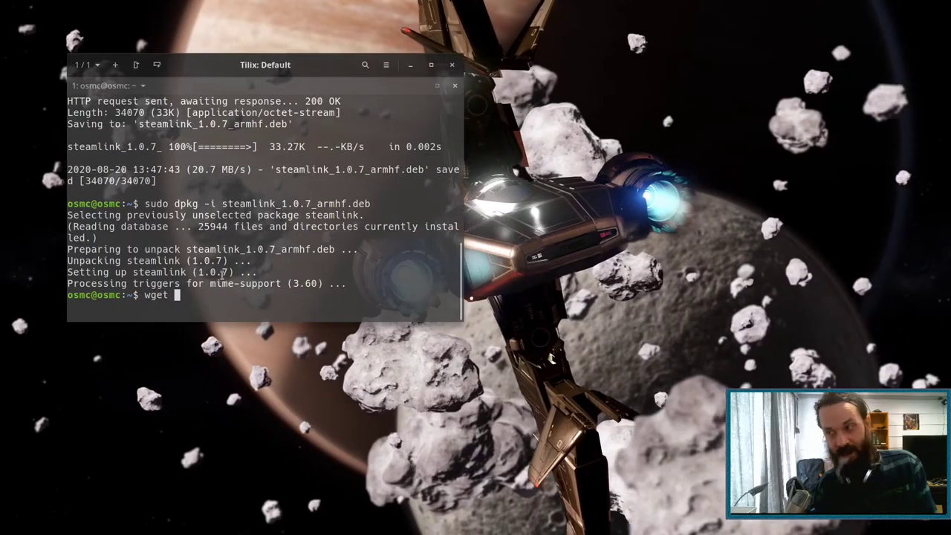
{"action": "key", "text": "ctrl+shift+v"}
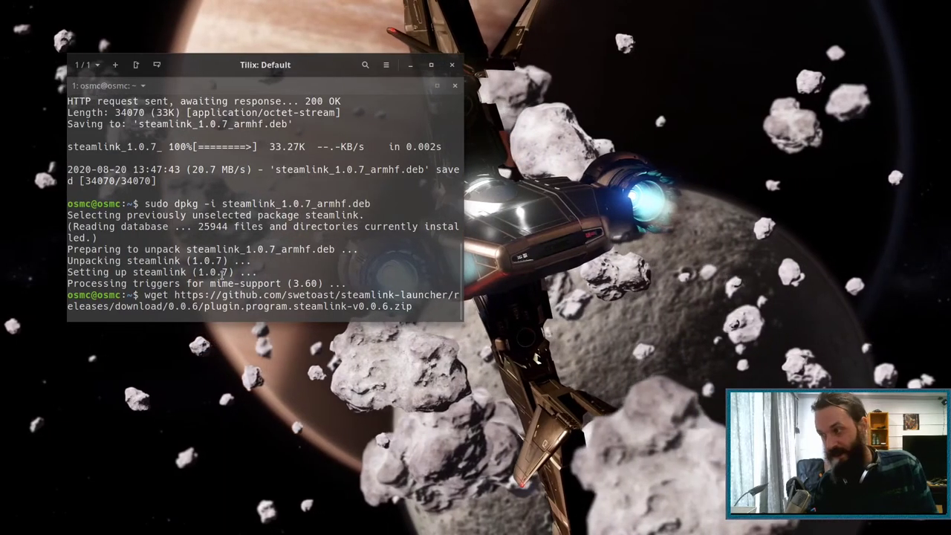
{"action": "key", "text": "Return"}
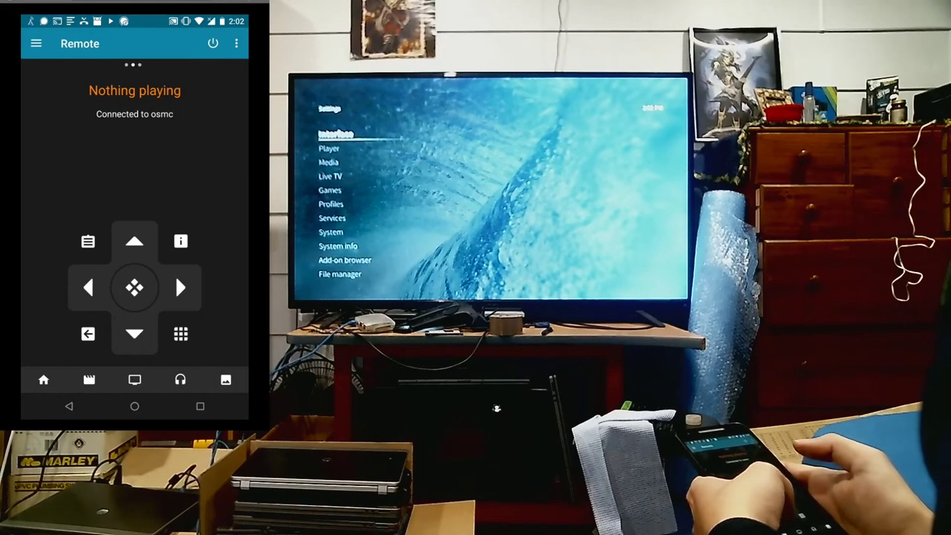
- With the phone remote, open the Add-on browser from Kodi's settings list
{"action": "left_click", "coordinate": [134, 333]}
{"action": "left_click", "coordinate": [134, 334]}
{"action": "left_click", "coordinate": [135, 334]}
{"action": "left_click", "coordinate": [135, 334]}
{"action": "left_click", "coordinate": [134, 334]}
{"action": "left_click", "coordinate": [134, 334]}
{"action": "left_click", "coordinate": [134, 333]}
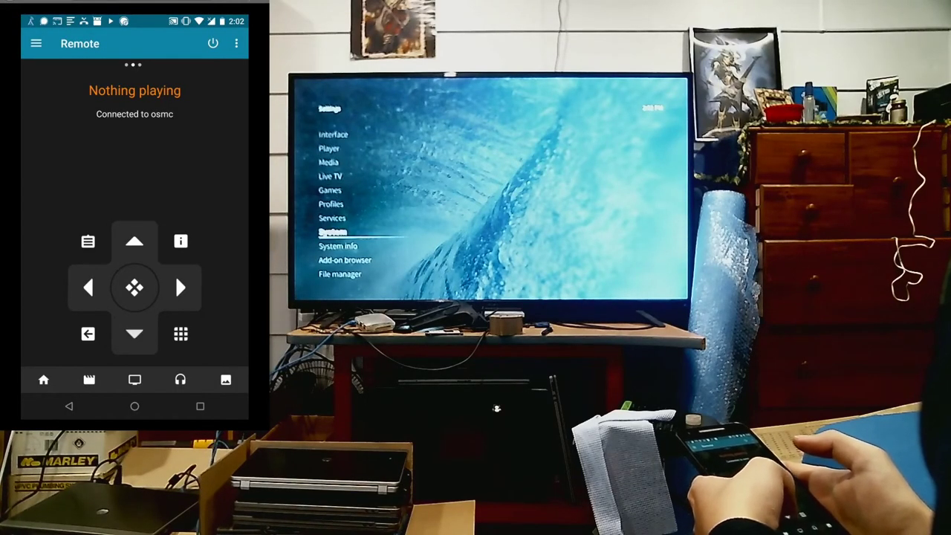
{"action": "left_click", "coordinate": [134, 333]}
{"action": "left_click", "coordinate": [134, 334]}
{"action": "left_click", "coordinate": [134, 287]}
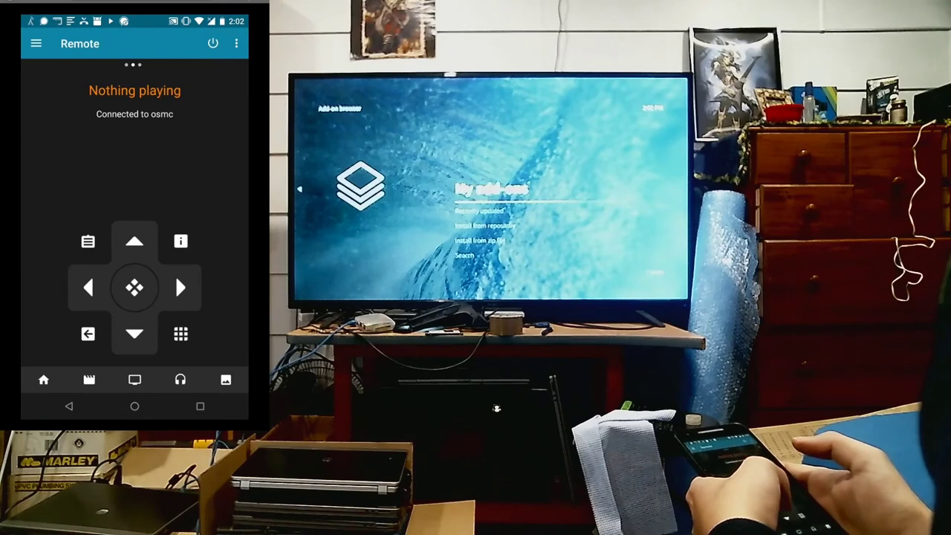
- Choose Install from zip file in the Add-on browser and acknowledge the security notice with OK
{"action": "left_click", "coordinate": [135, 334]}
{"action": "left_click", "coordinate": [134, 334]}
{"action": "left_click", "coordinate": [135, 334]}
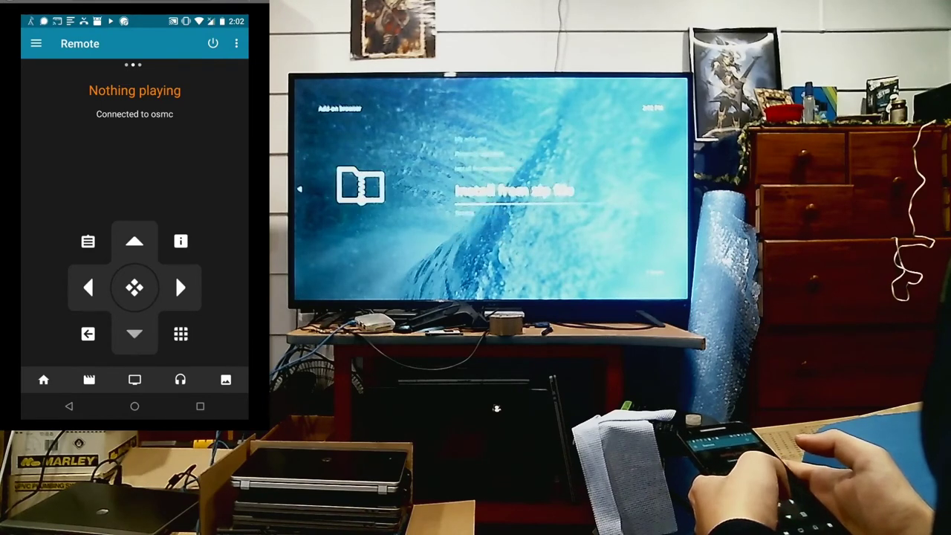
{"action": "left_click", "coordinate": [134, 287]}
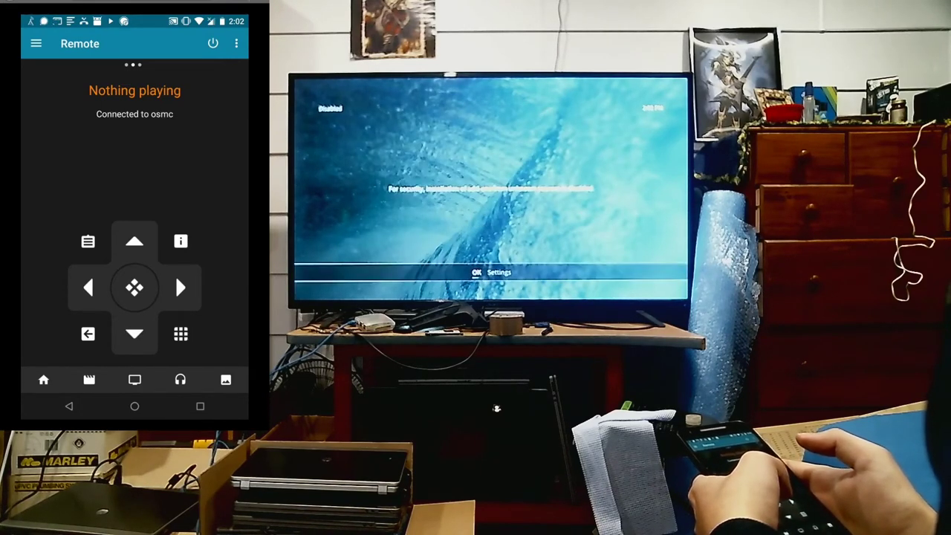
{"action": "left_click", "coordinate": [134, 287]}
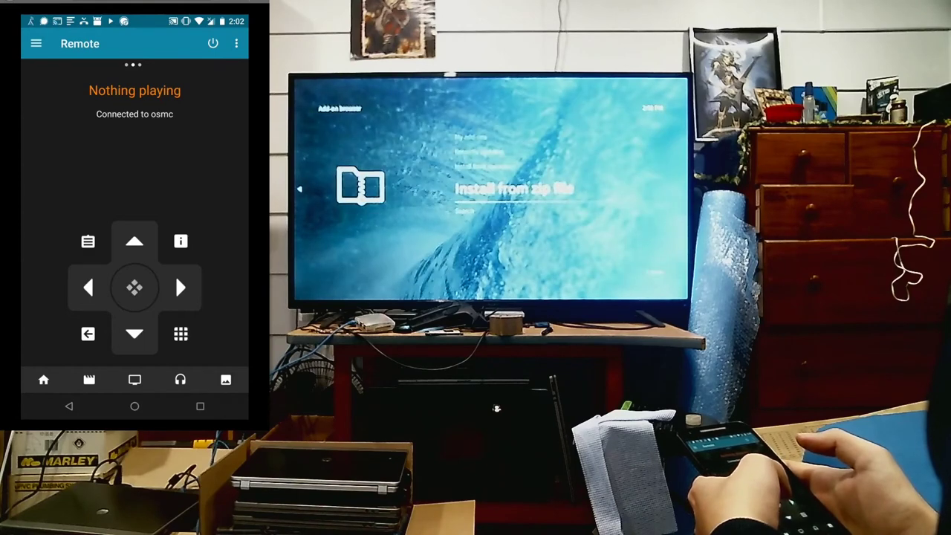
- Install the Steamlink Launcher add-on from the plugin.program.steamlink-v0.0.6.zip file in the home folder
{"action": "left_click", "coordinate": [135, 288]}
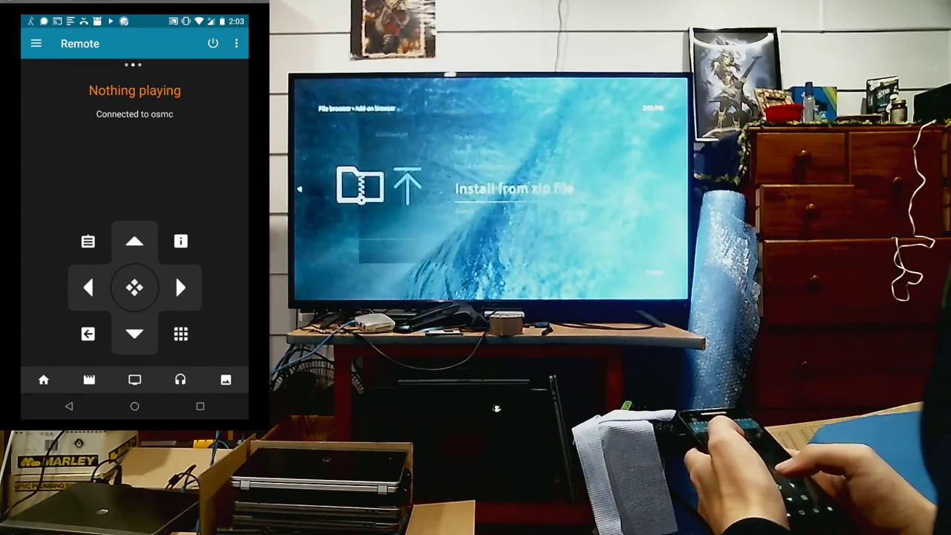
{"action": "left_click", "coordinate": [134, 287]}
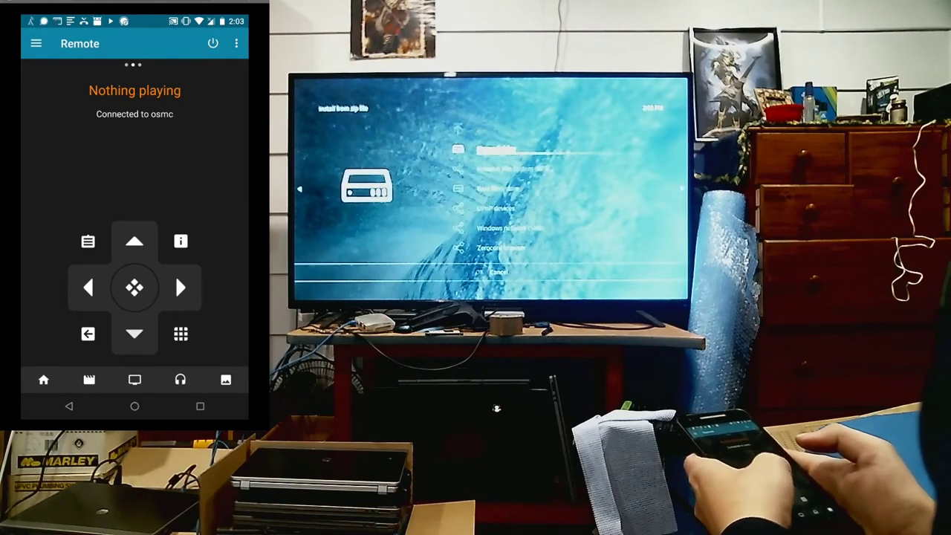
{"action": "left_click", "coordinate": [134, 287]}
{"action": "left_click", "coordinate": [134, 334]}
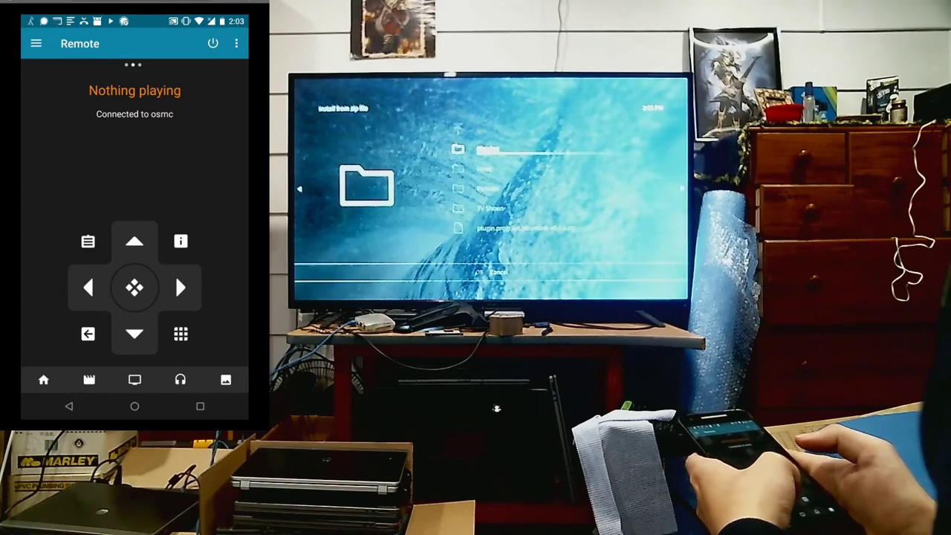
{"action": "left_click", "coordinate": [135, 333]}
{"action": "left_click", "coordinate": [134, 333]}
{"action": "left_click", "coordinate": [135, 334]}
{"action": "left_click", "coordinate": [135, 334]}
{"action": "left_click", "coordinate": [134, 333]}
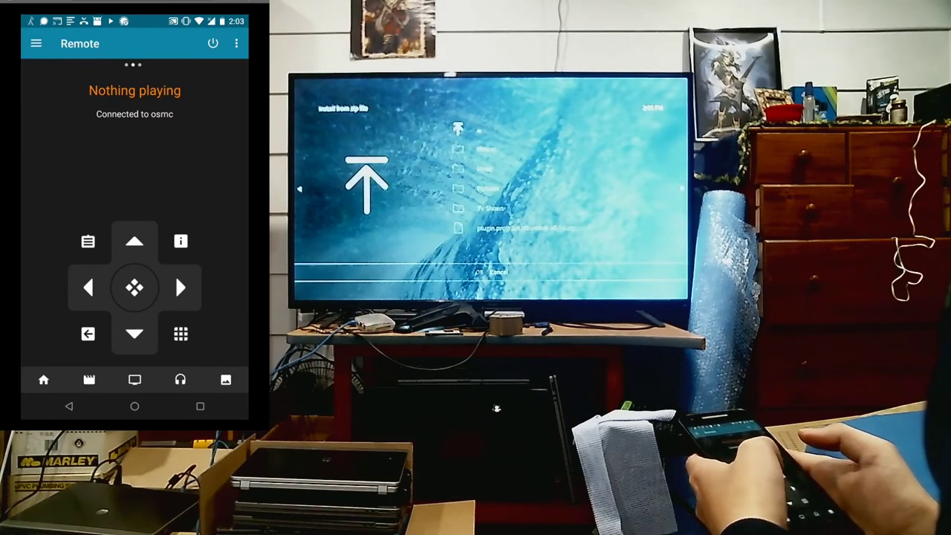
{"action": "left_click", "coordinate": [134, 241]}
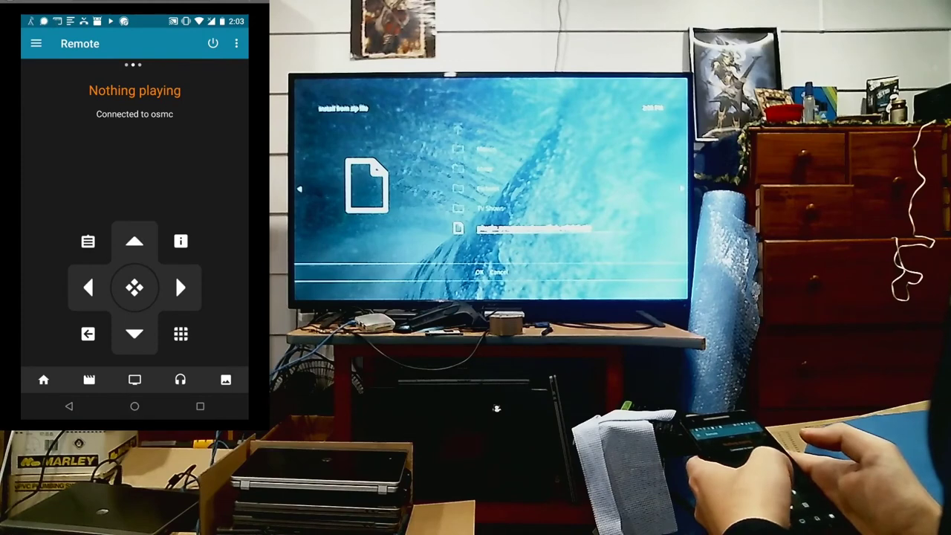
{"action": "left_click", "coordinate": [135, 288]}
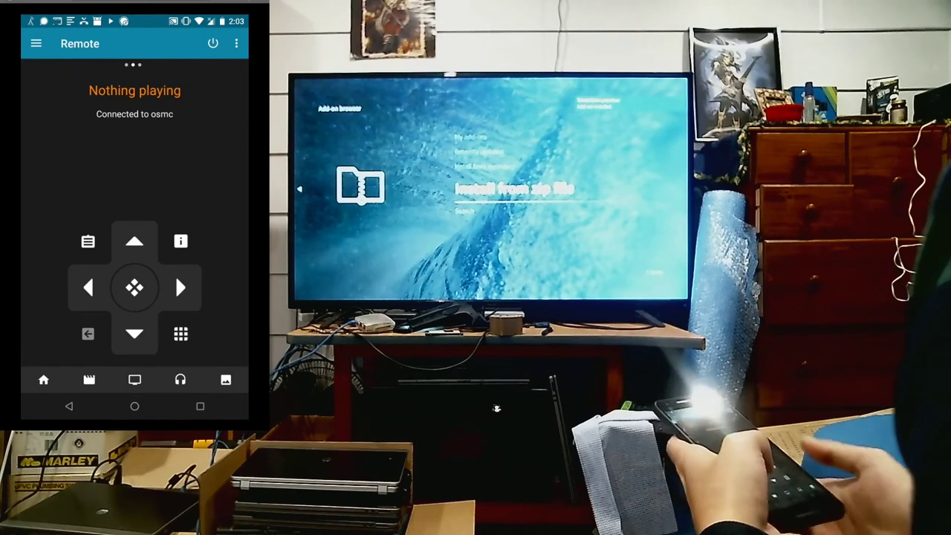
{"action": "left_click", "coordinate": [88, 334]}
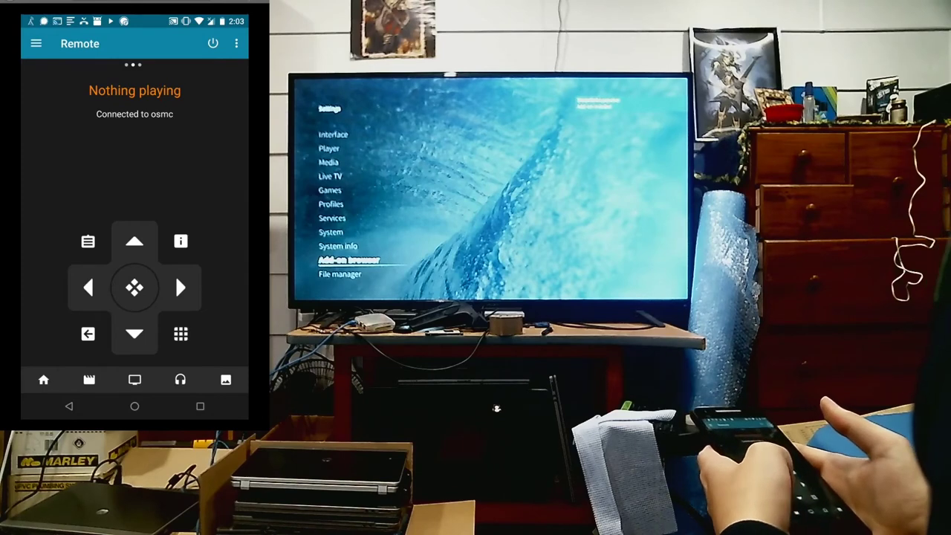
{"action": "left_click", "coordinate": [88, 334]}
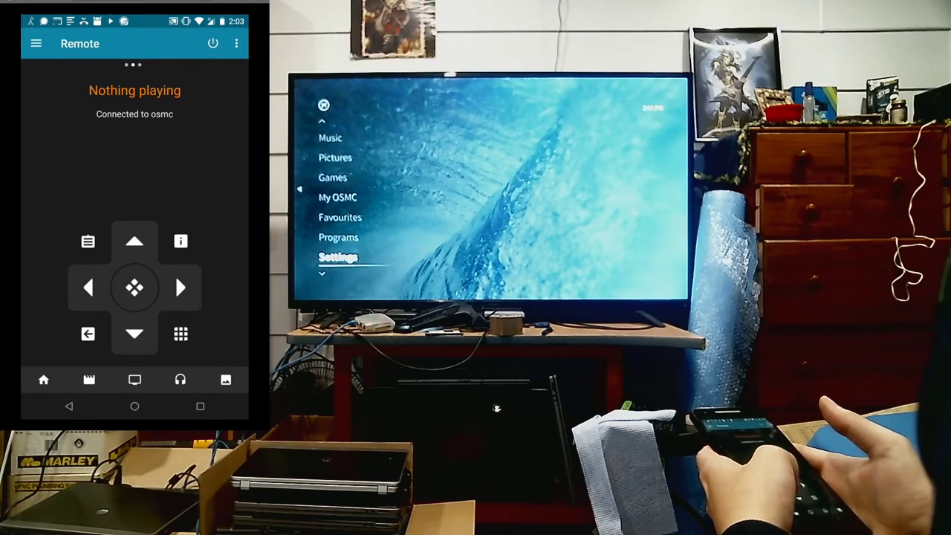
{"action": "left_click", "coordinate": [134, 334]}
{"action": "left_click", "coordinate": [135, 241]}
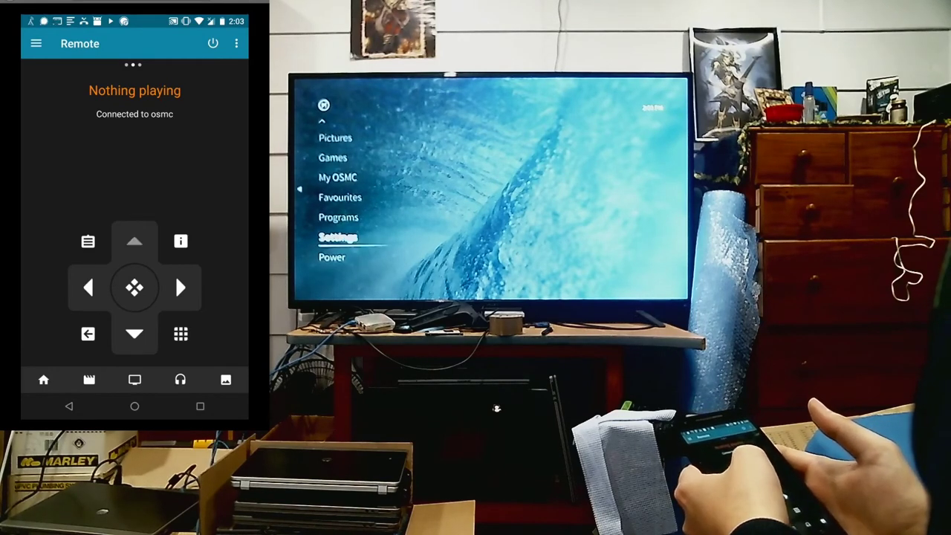
{"action": "left_click", "coordinate": [135, 240]}
{"action": "left_click", "coordinate": [175, 275]}
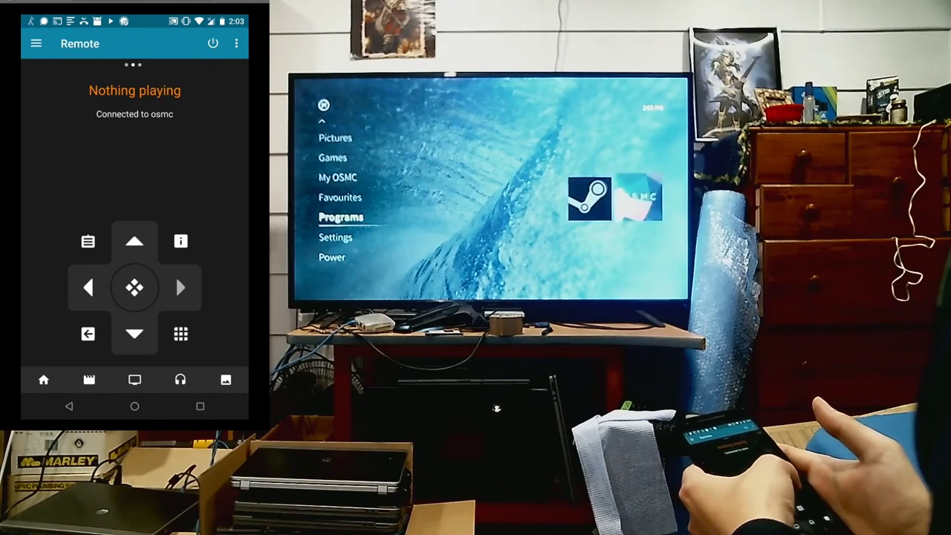
{"action": "left_click", "coordinate": [88, 288]}
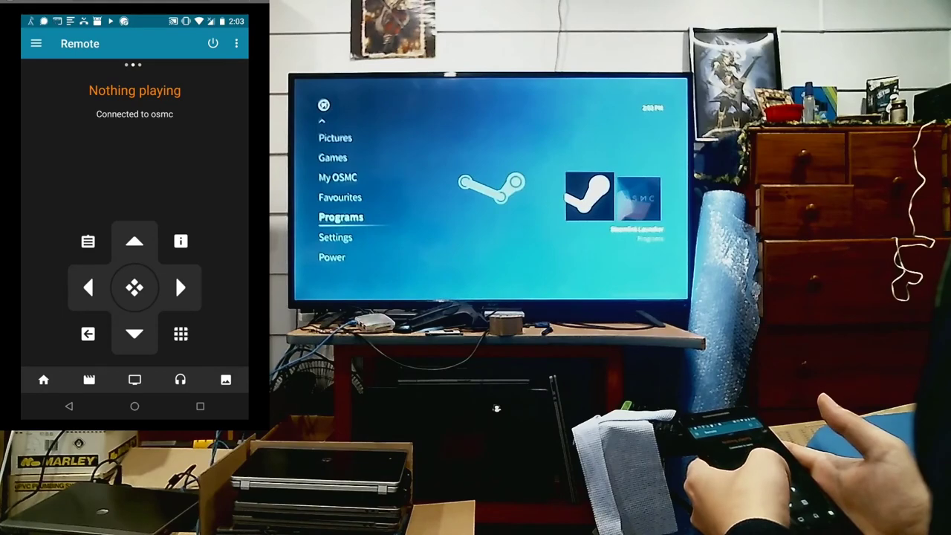
{"action": "left_click", "coordinate": [134, 287]}
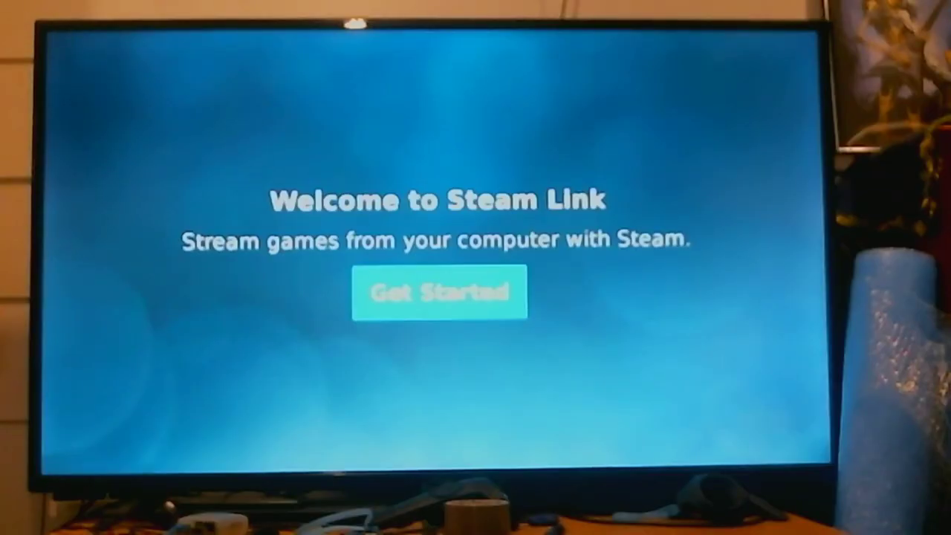
{"action": "key", "text": "Return"}
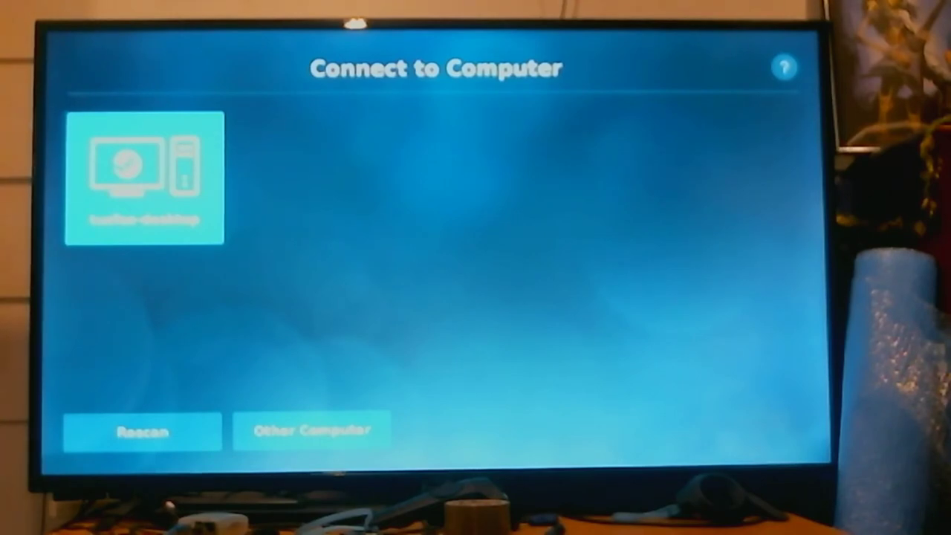
- Connect Steam Link to the detected desktop computer, acknowledge the network test result and start playing to stream Steam Big Picture
{"action": "key", "text": "Return"}
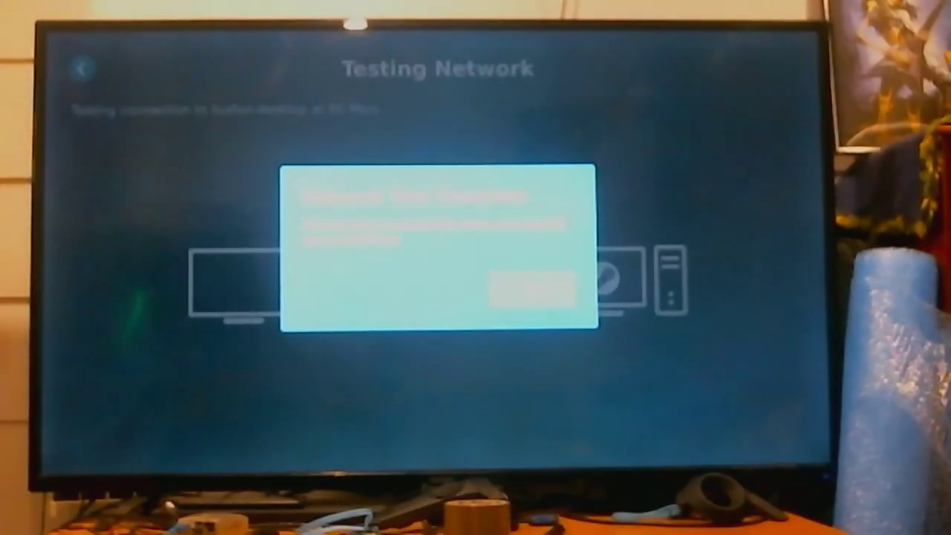
{"action": "key", "text": "Return"}
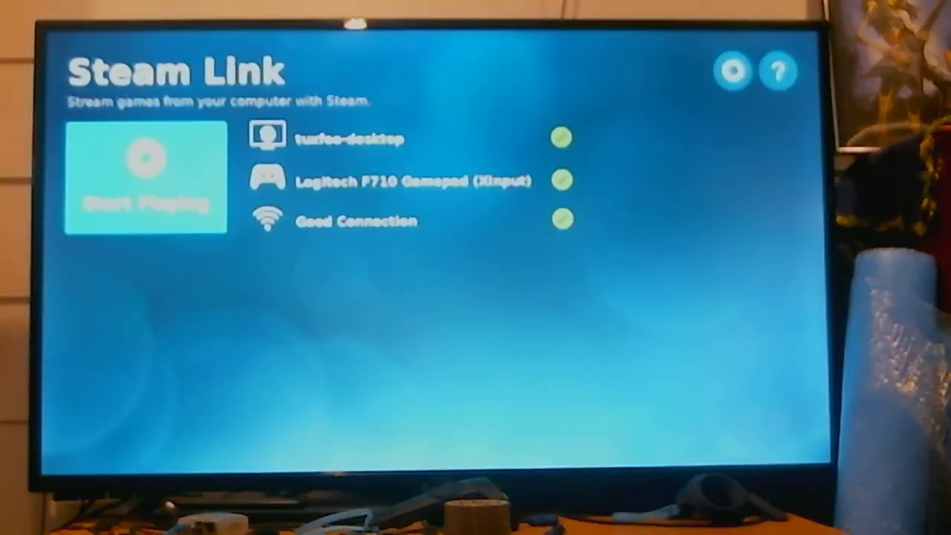
{"action": "key", "text": "Return"}
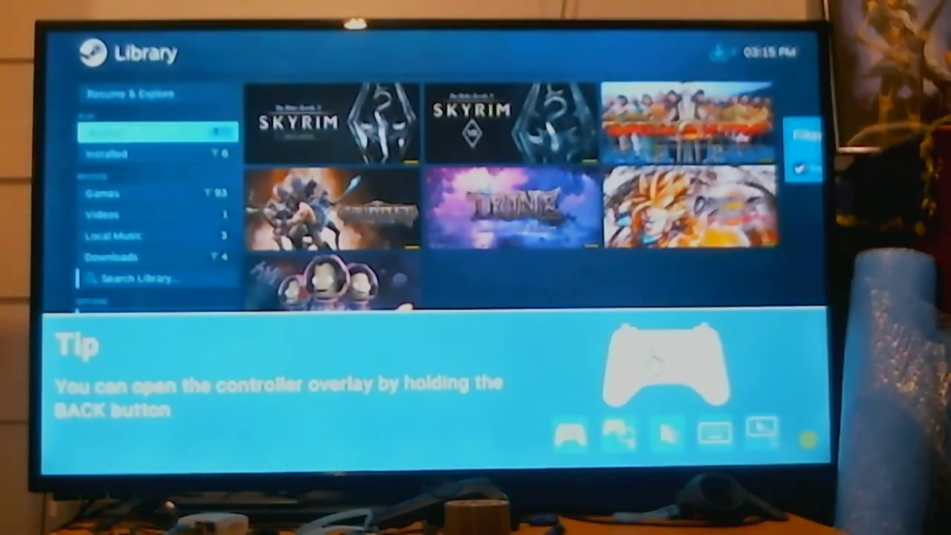
- Open Big Picture's power options and choose Stop Remote Play to end the streaming session
{"action": "key", "text": "Right"}
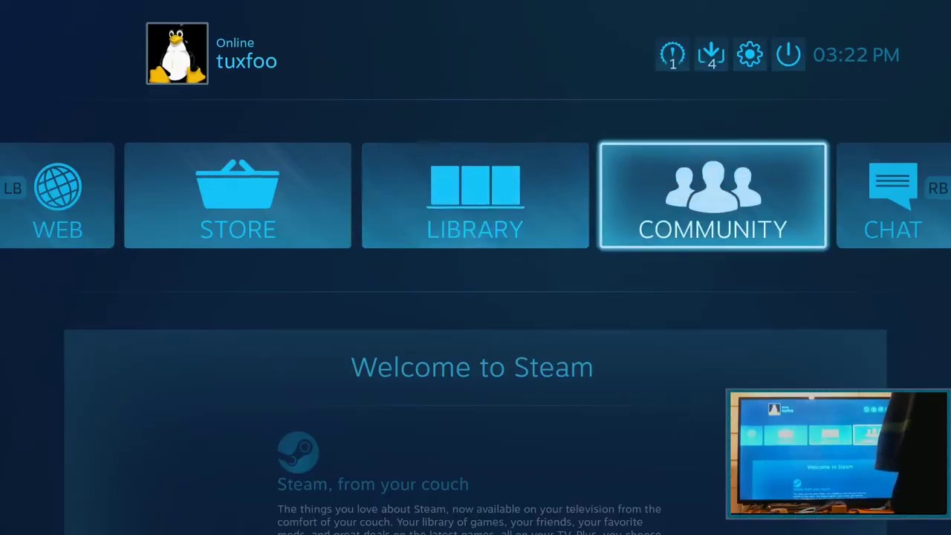
{"action": "left_click", "coordinate": [788, 54]}
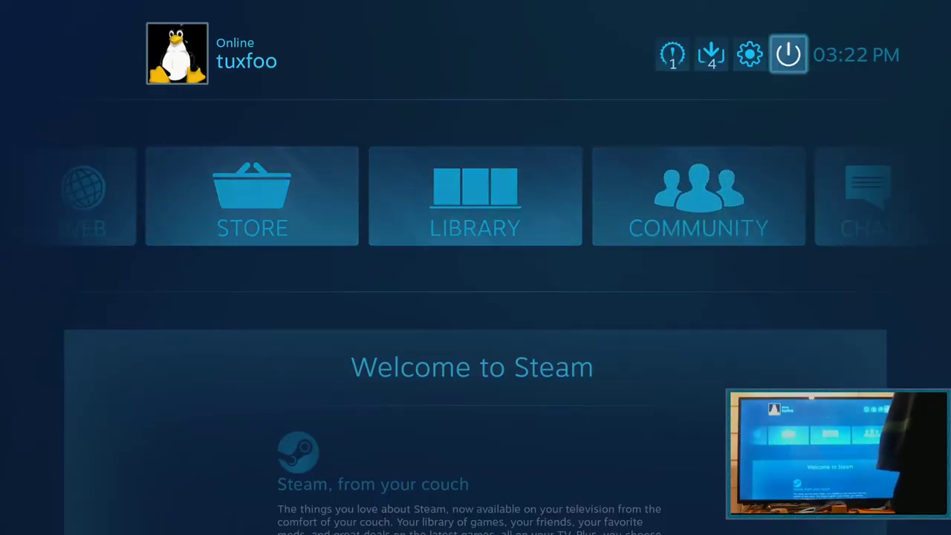
{"action": "key", "text": "Return"}
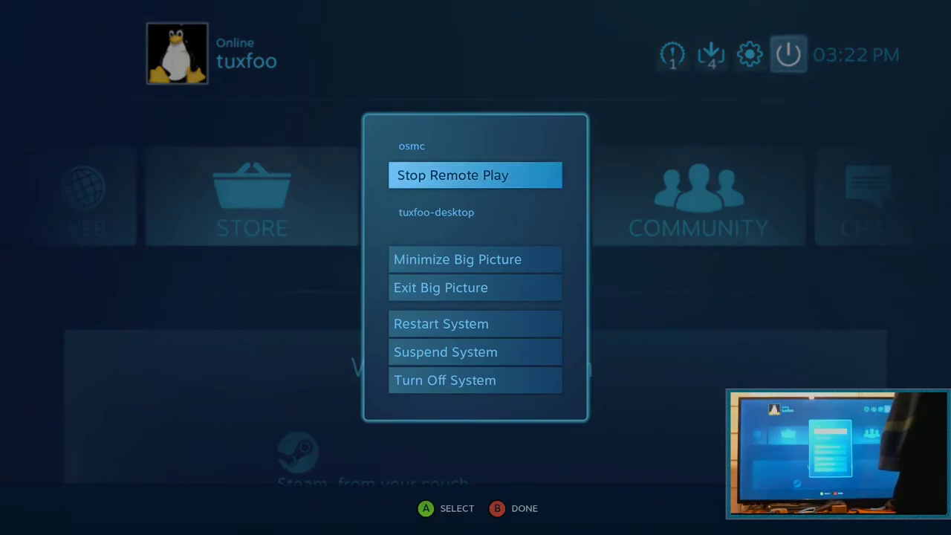
{"action": "key", "text": "Return"}
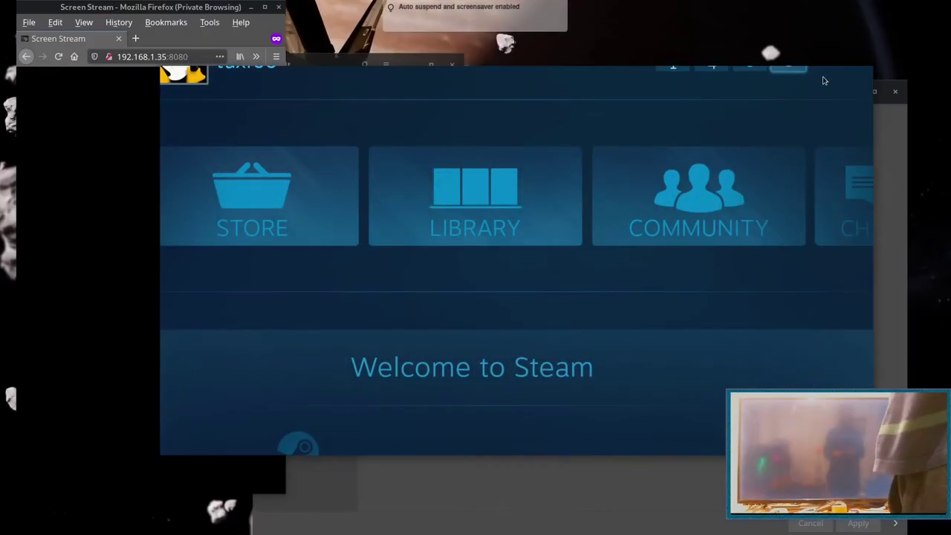